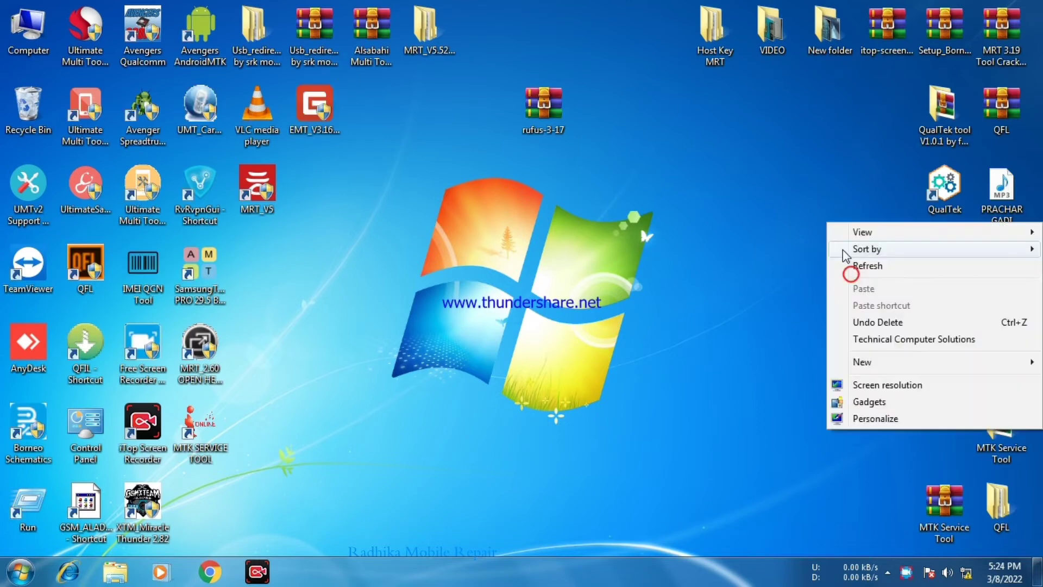
click(847, 262)
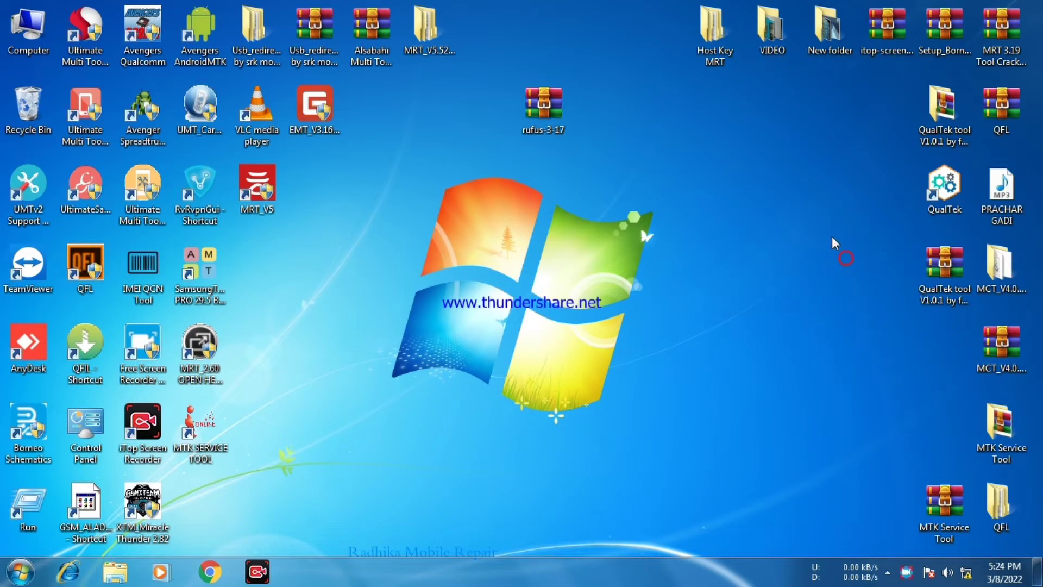
right_click(829, 235)
click(849, 277)
click(547, 99)
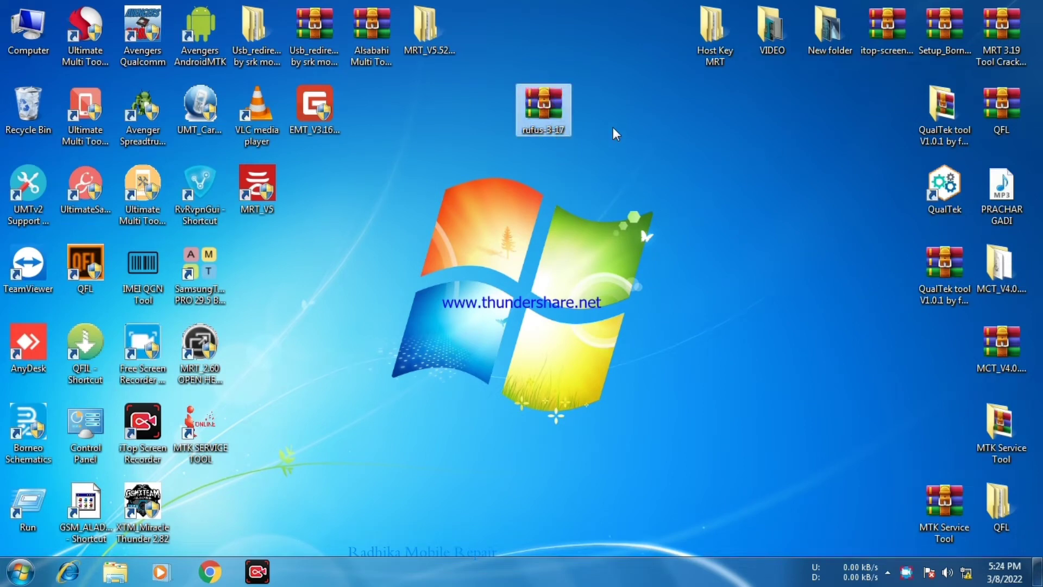
right_click(613, 127)
click(638, 175)
right_click(651, 162)
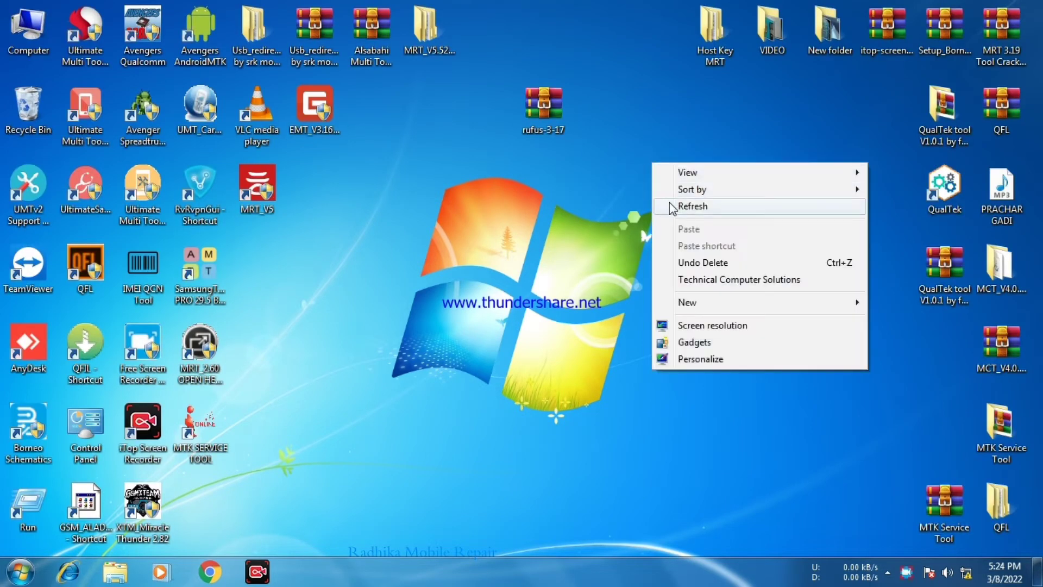
click(672, 206)
Extract the rufus-3-17 archive into its own folder on the desktop and place that folder beside the archive.
right_click(546, 109)
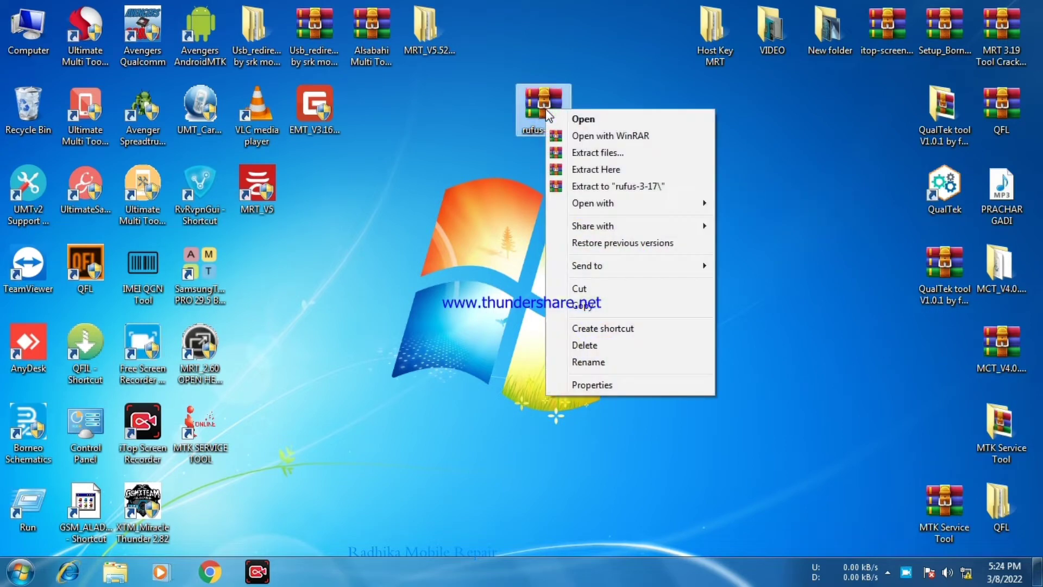
click(586, 186)
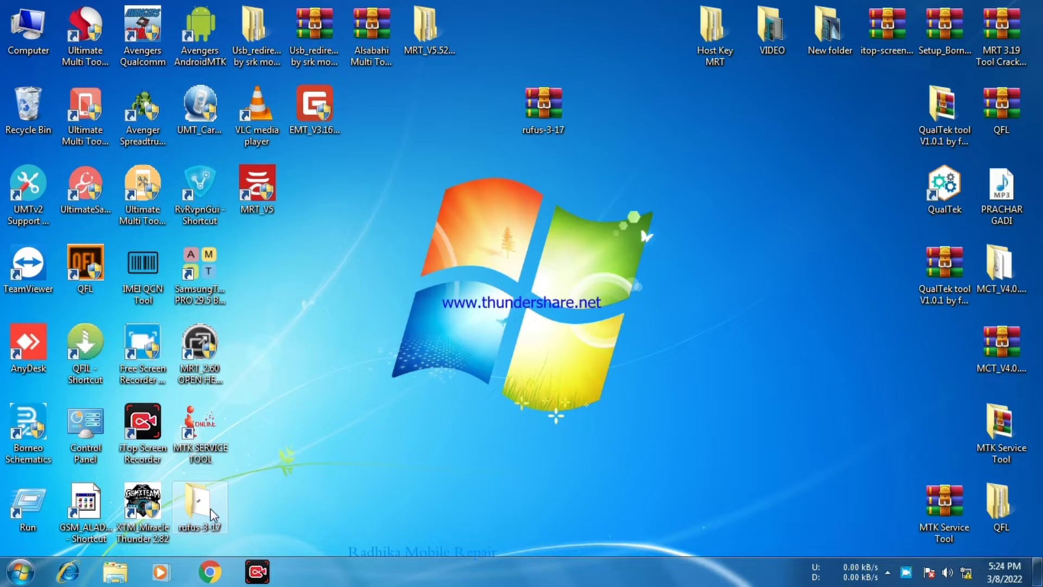
drag(211, 508, 486, 107)
right_click(717, 118)
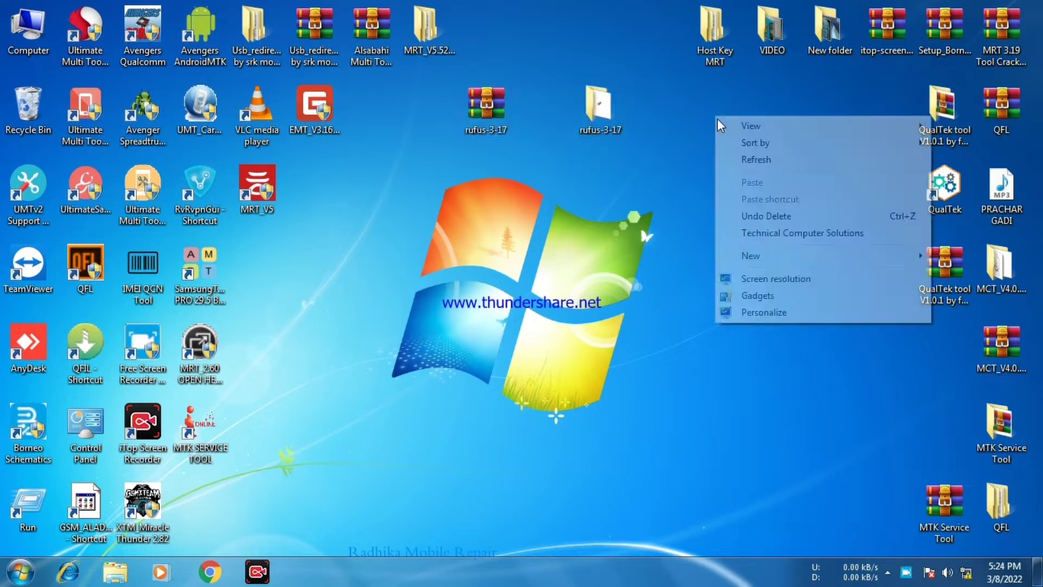
click(732, 158)
right_click(732, 158)
click(749, 193)
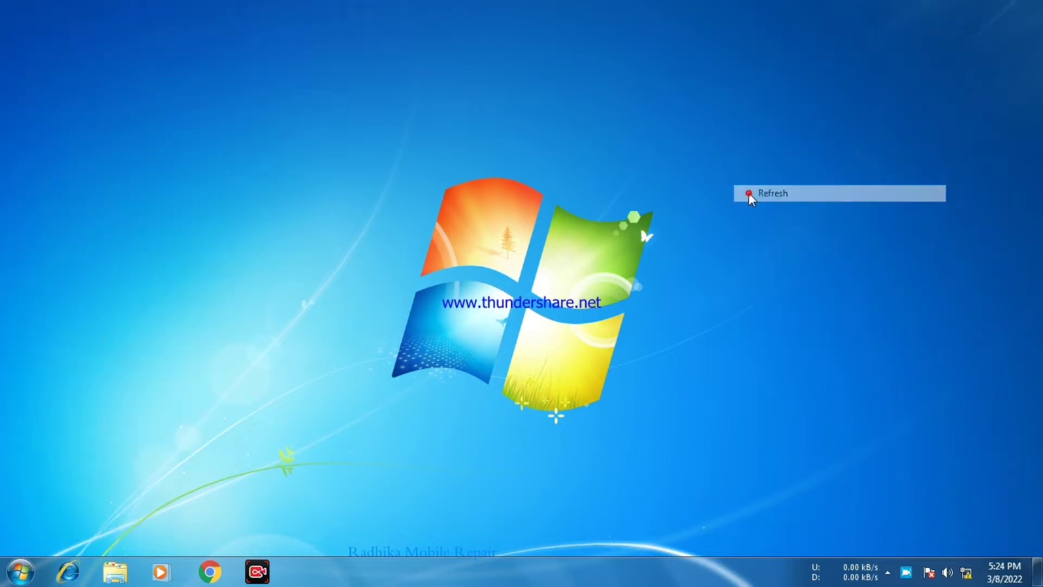
right_click(748, 166)
click(759, 211)
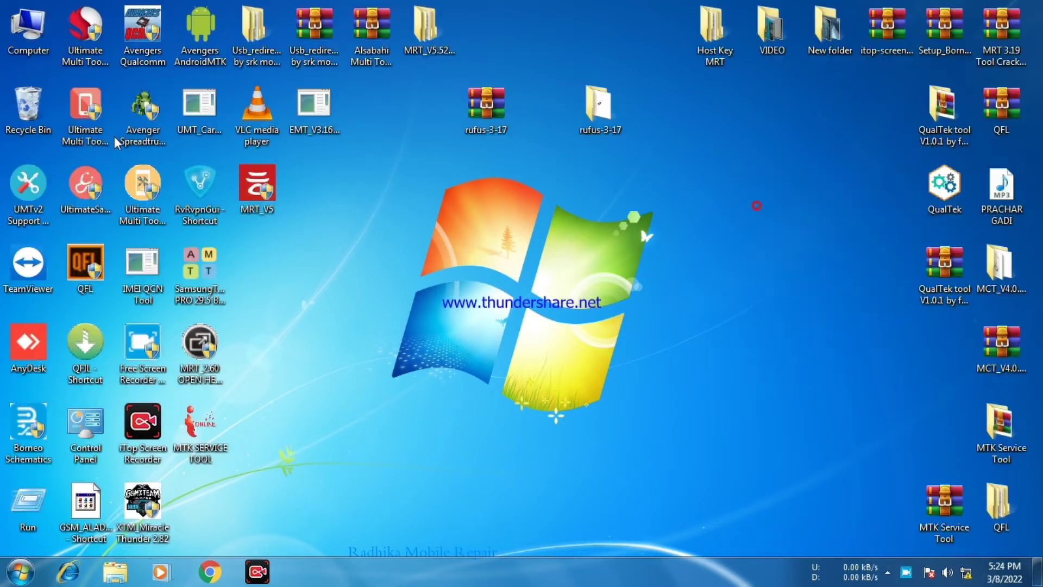
Open Computer in a maximized window and dismiss the scan-and-fix and AutoPlay dialogs for removable drive E:.
double_click(41, 37)
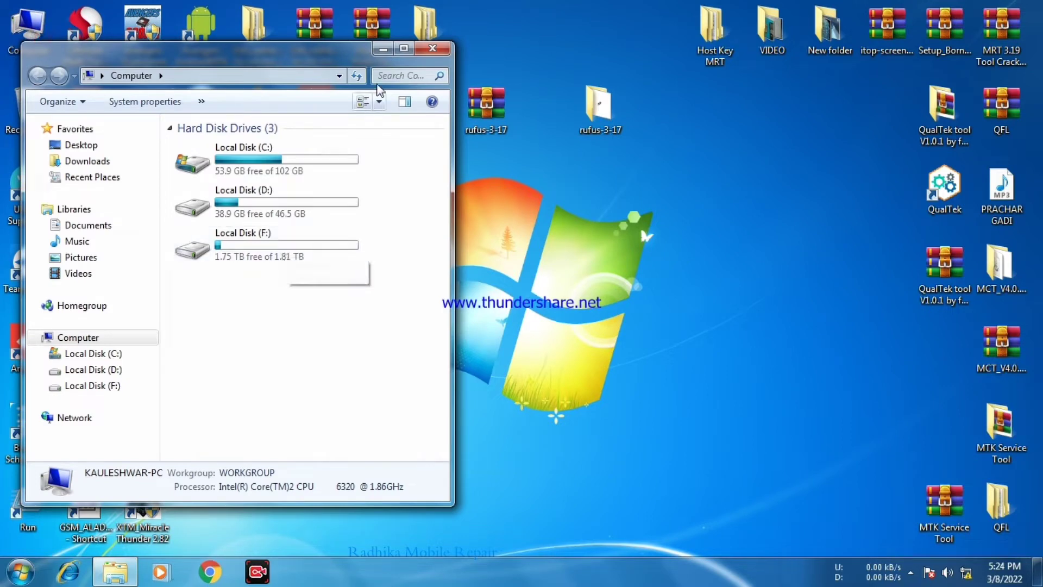
click(404, 49)
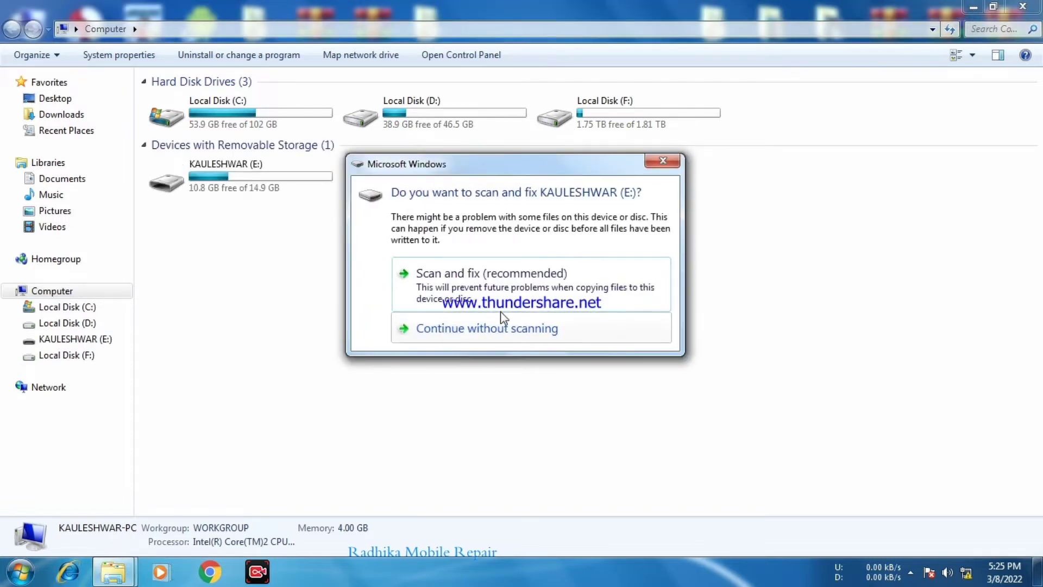
click(663, 161)
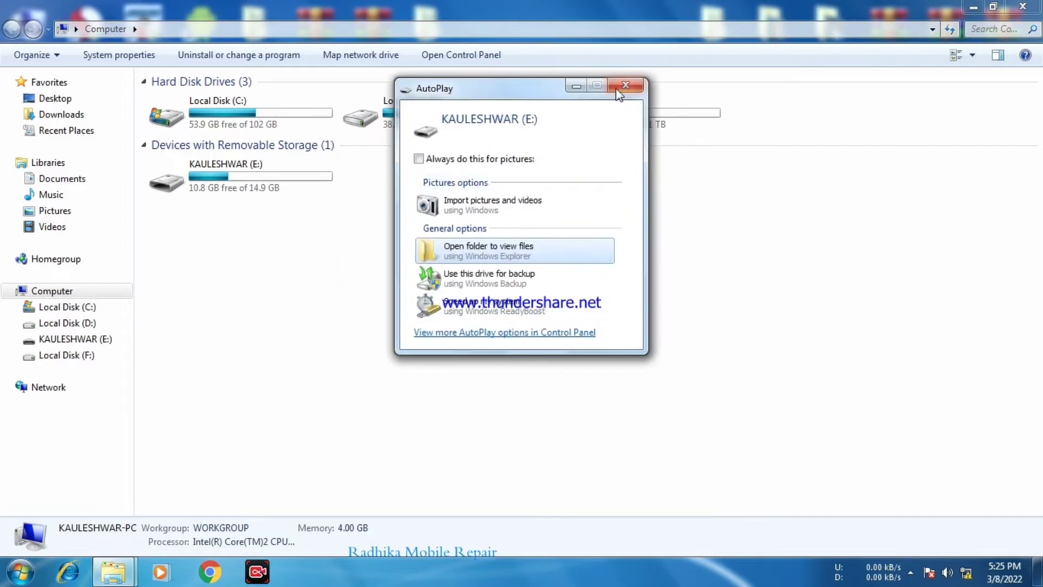
click(618, 92)
Refresh the drive list, restore the Computer window to its smaller size and reposition it on the desktop.
right_click(443, 273)
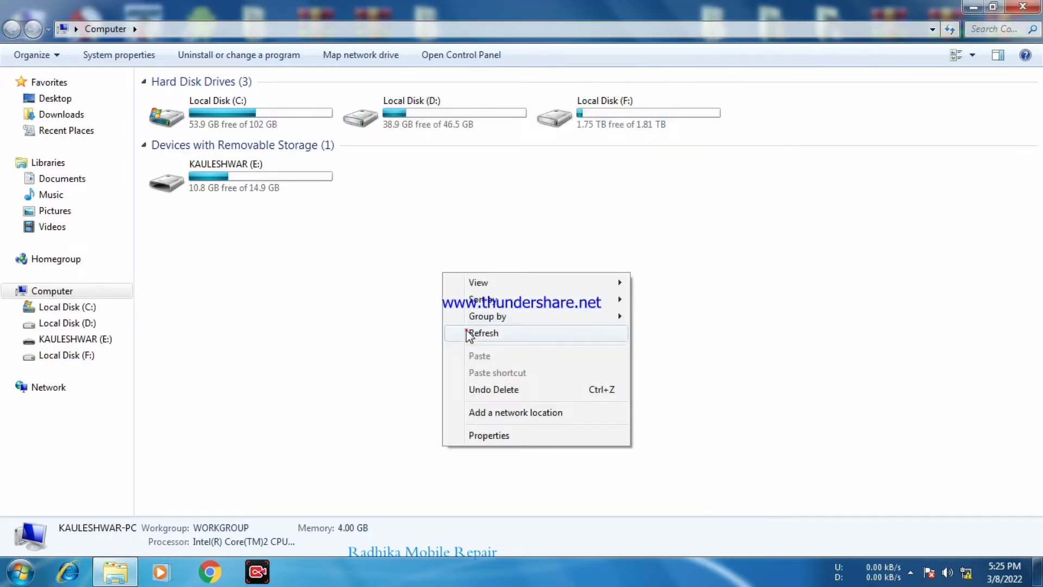
click(467, 333)
right_click(462, 268)
click(474, 326)
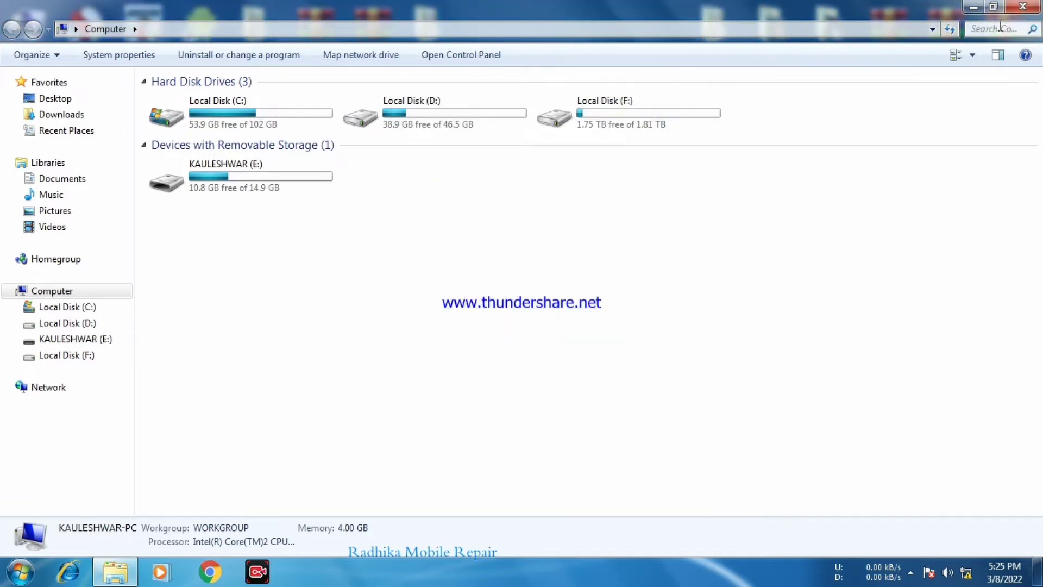
click(994, 6)
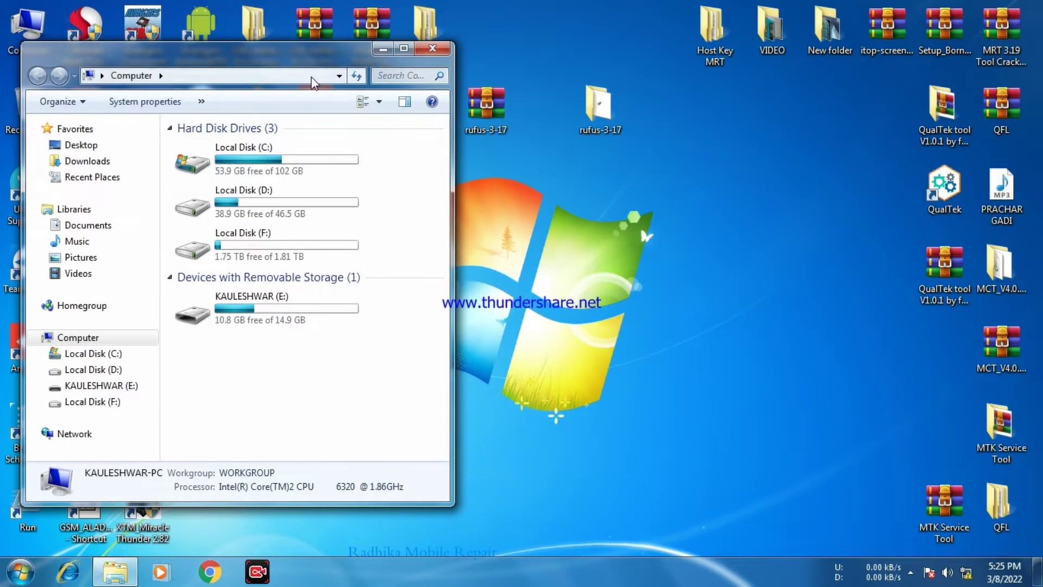
drag(305, 61, 270, 40)
right_click(723, 214)
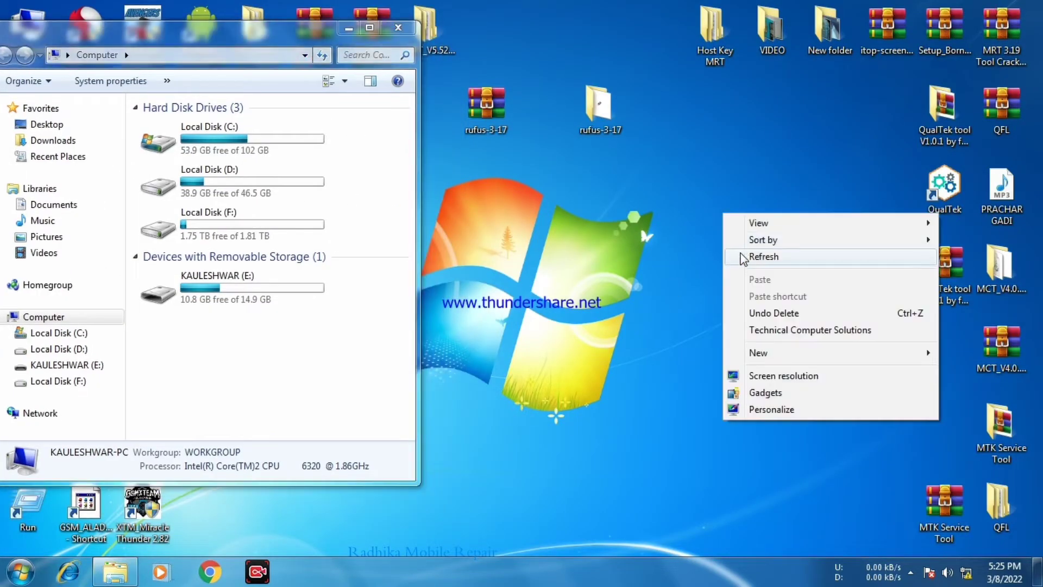
click(742, 260)
right_click(728, 217)
click(737, 259)
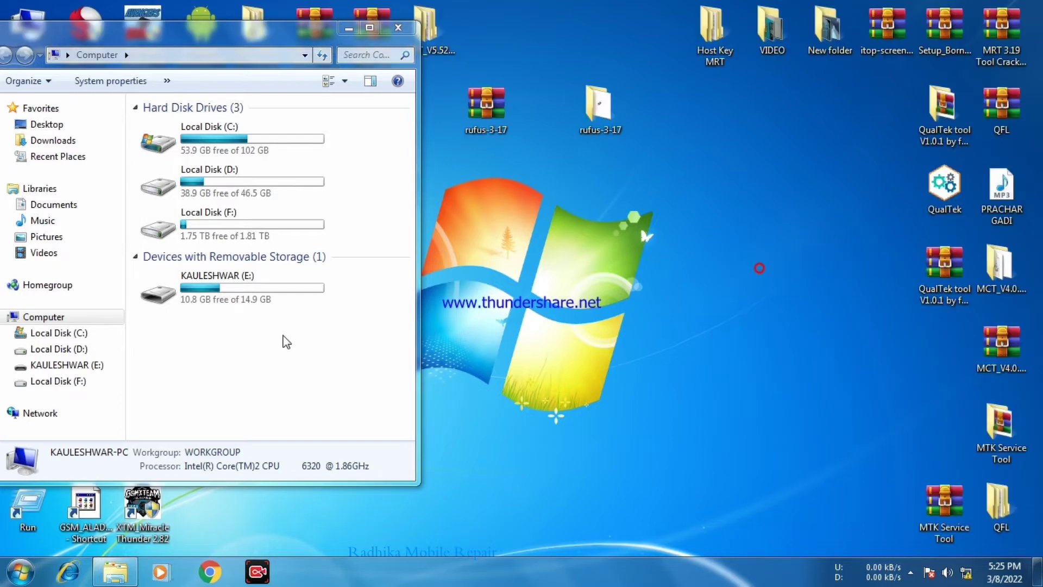
Quick-format removable drive E: with the FAT32 file system and 8192-byte allocation units, accepting the erasure of its data.
right_click(239, 288)
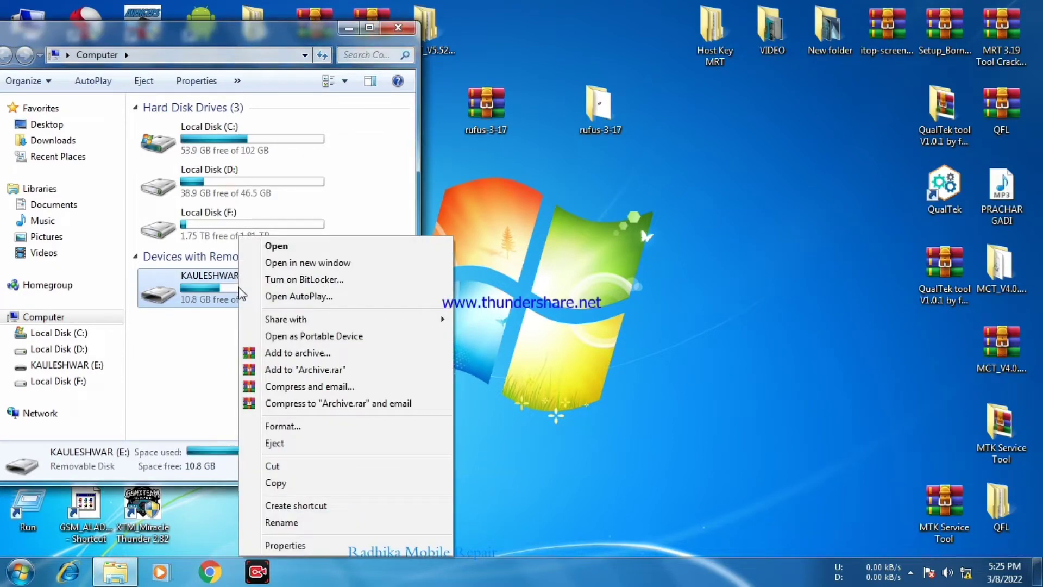
click(212, 334)
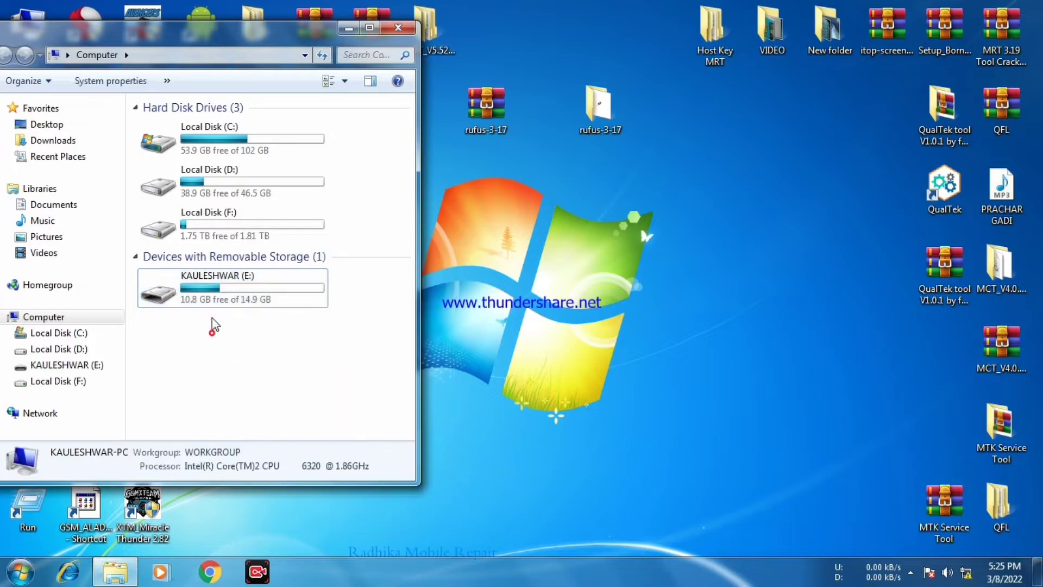
right_click(213, 291)
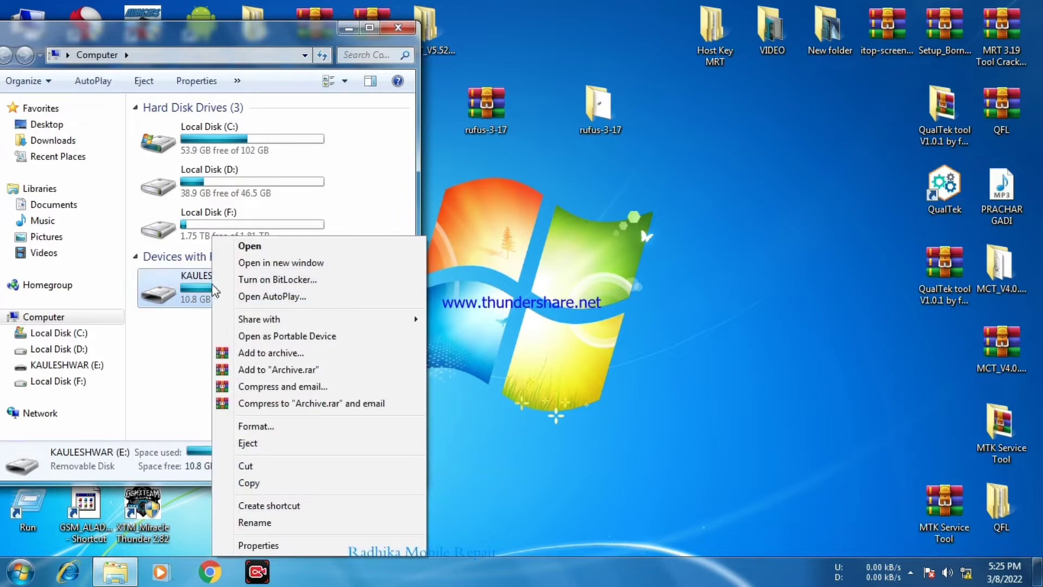
click(247, 427)
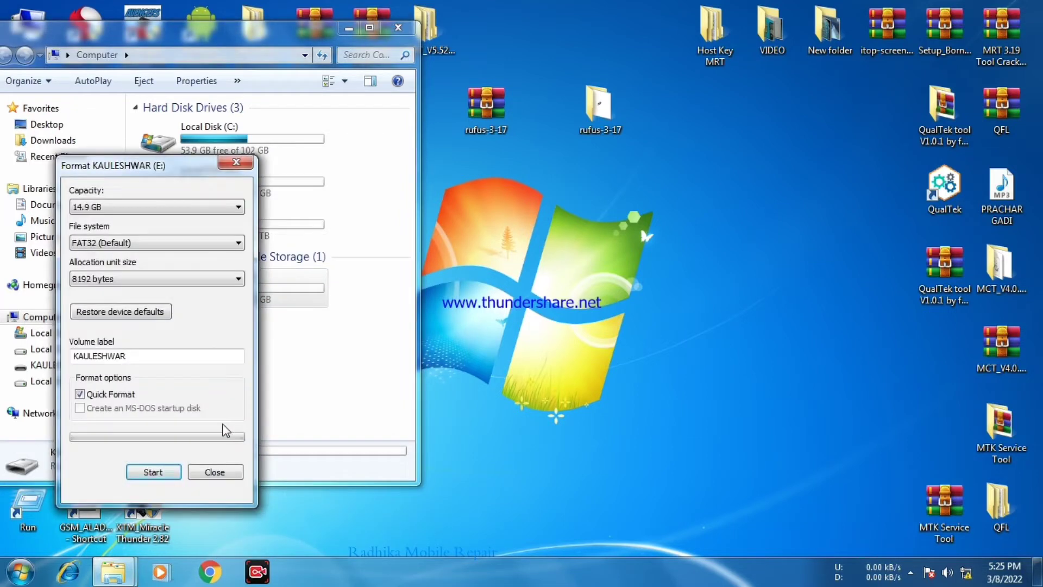
click(153, 472)
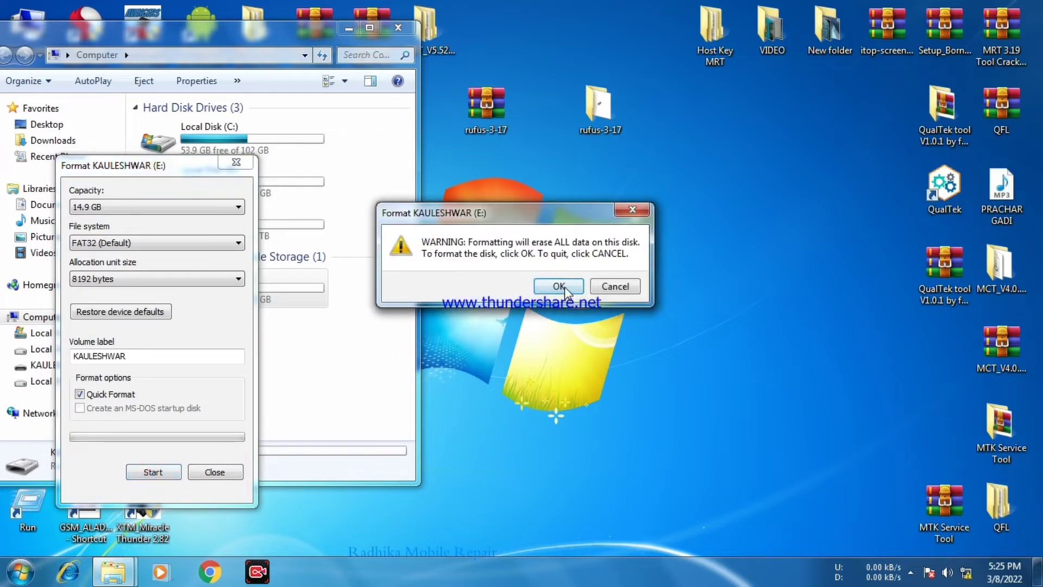
click(560, 287)
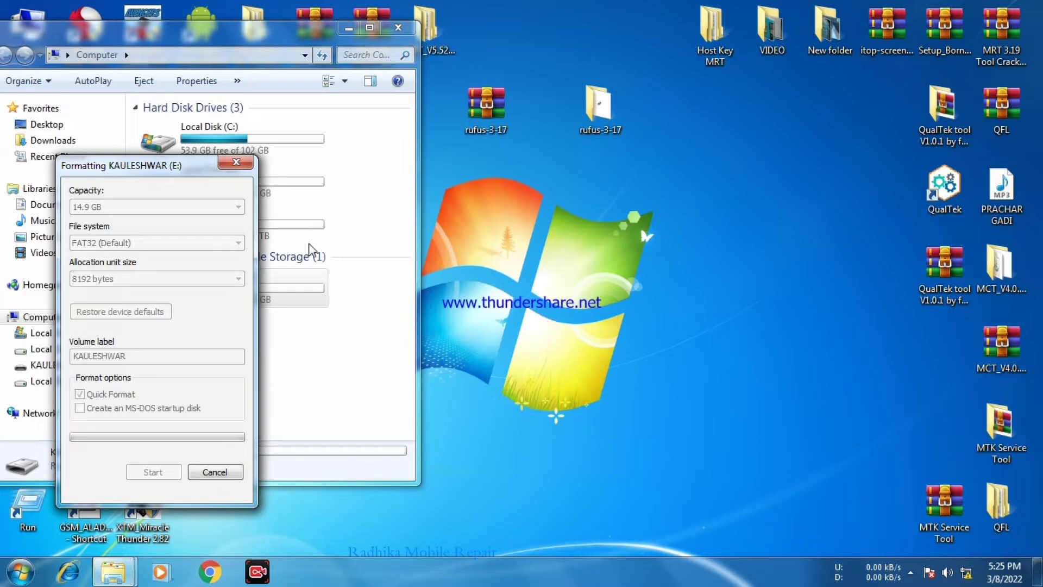
mouse_move(201, 163)
mouse_down()
mouse_move(399, 184)
mouse_move(525, 169)
mouse_move(197, 168)
mouse_up()
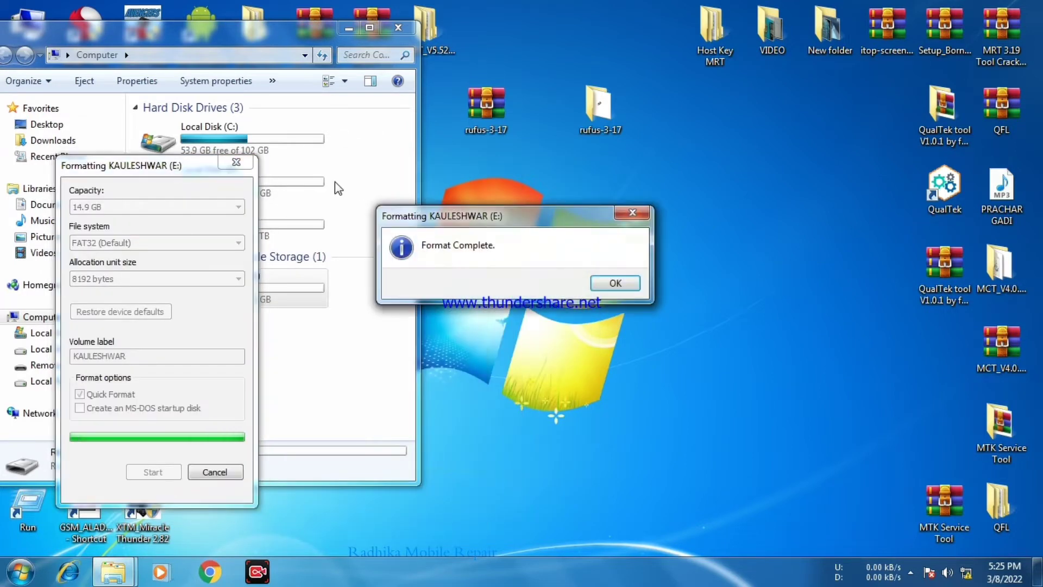
Move the Computer window away from the format dialog, acknowledge the finished format and close the dialog.
drag(276, 49, 717, 103)
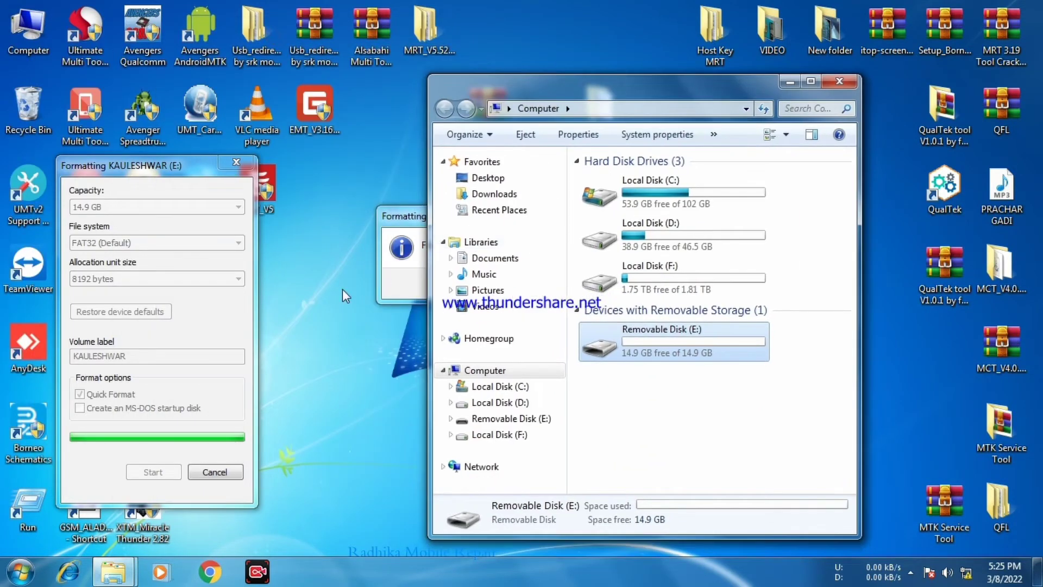
click(393, 279)
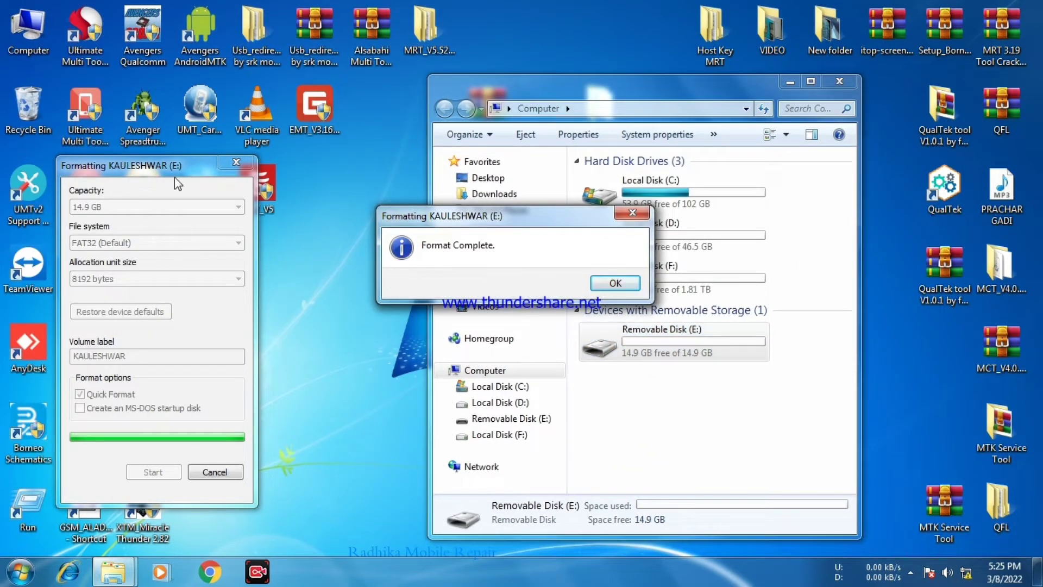
click(614, 283)
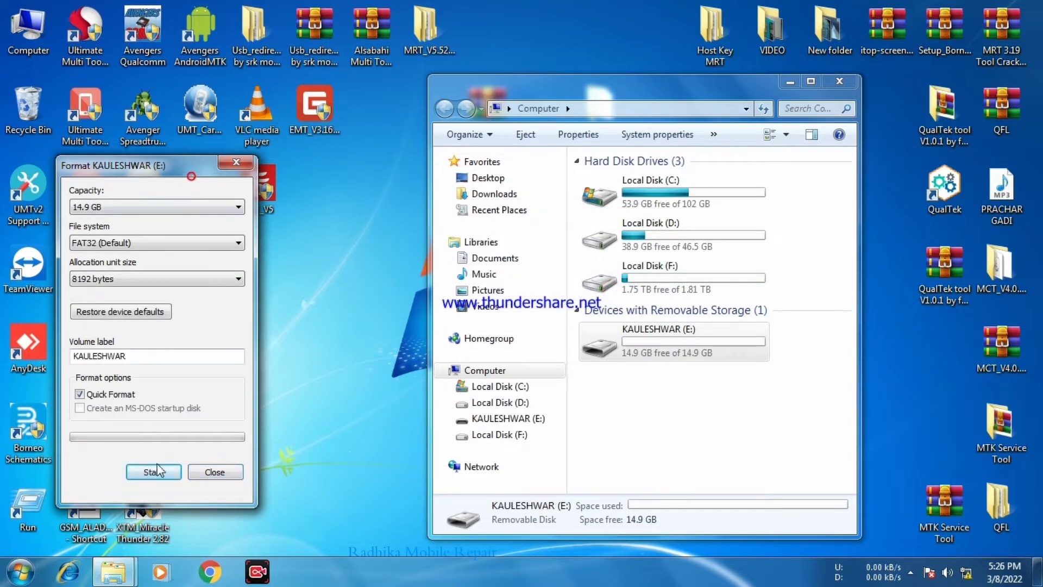
click(234, 163)
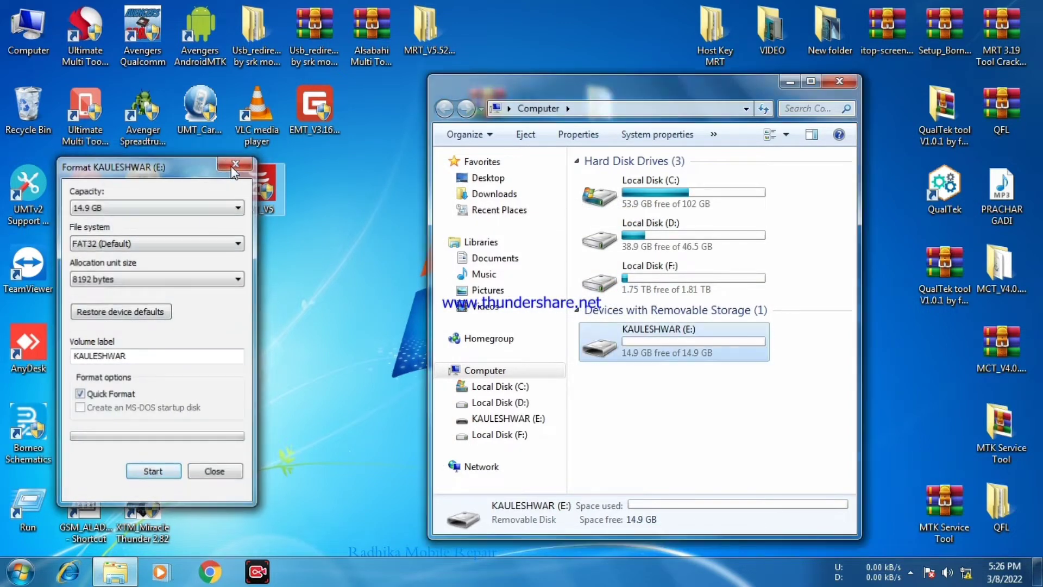
Quick-format removable drive E: a second time as FAT32 and close the format dialog and the Computer window.
right_click(623, 330)
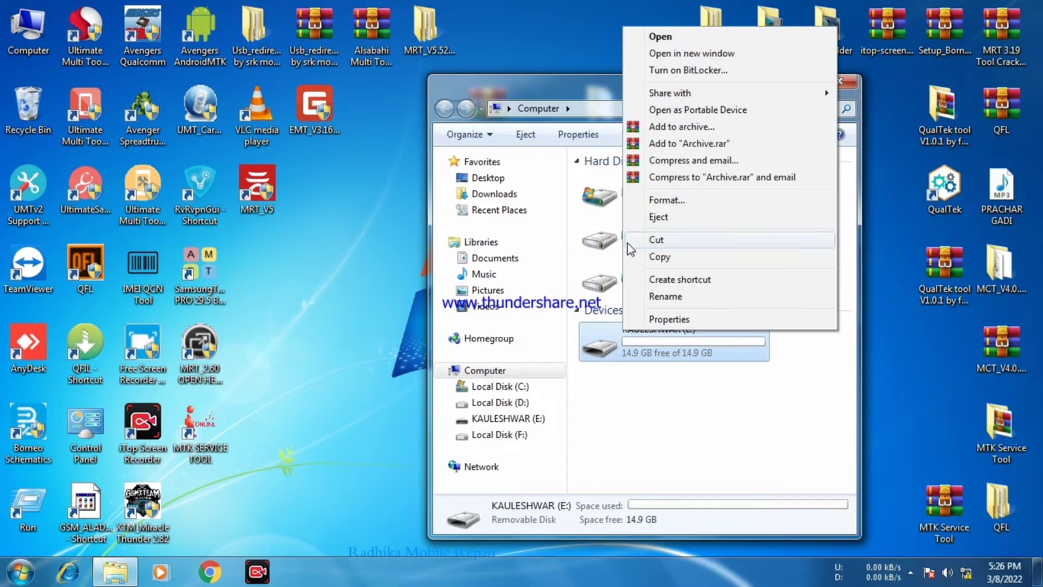
click(668, 203)
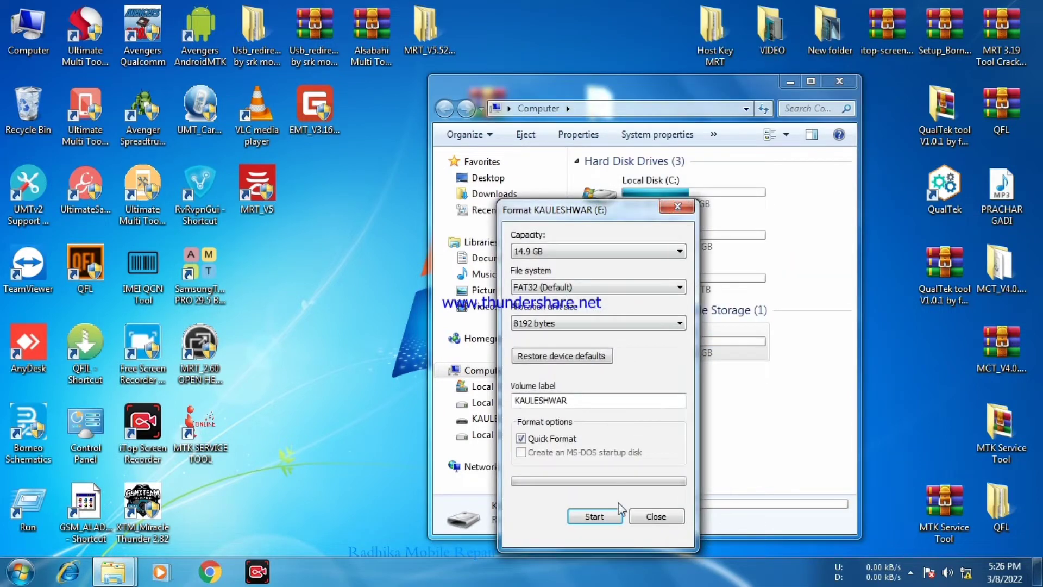
click(610, 518)
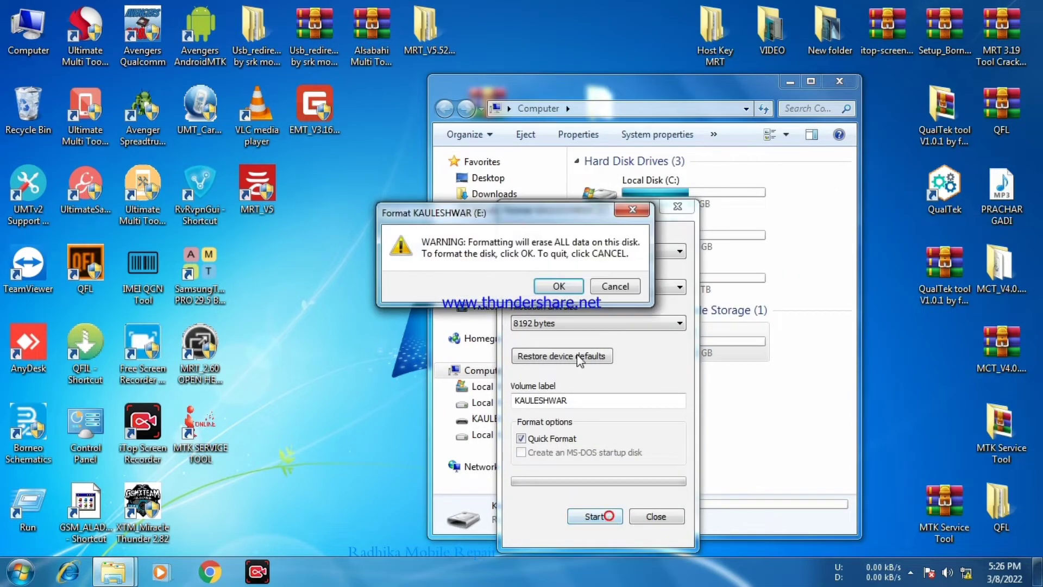
click(568, 288)
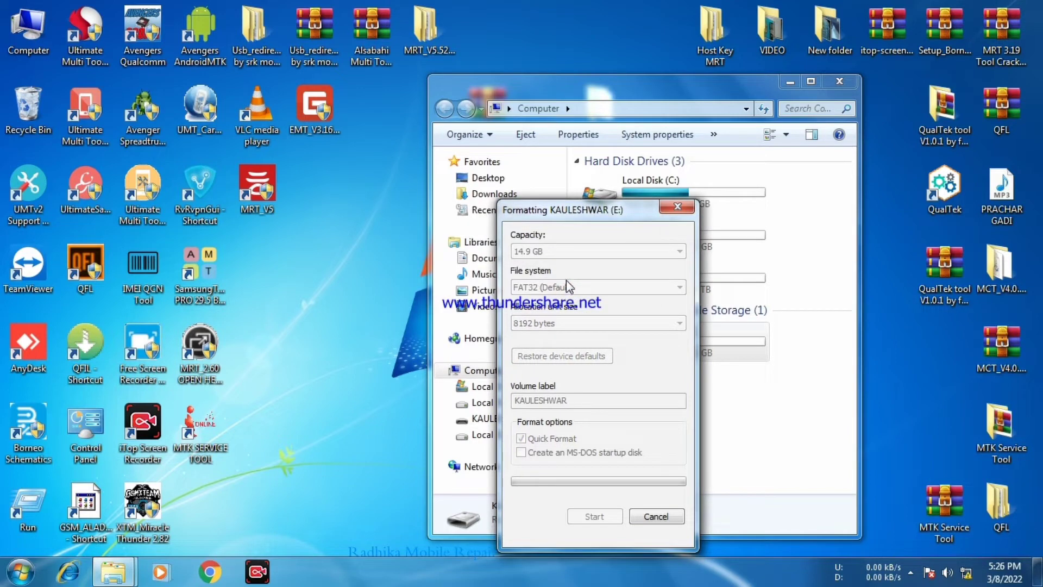
drag(596, 203, 303, 155)
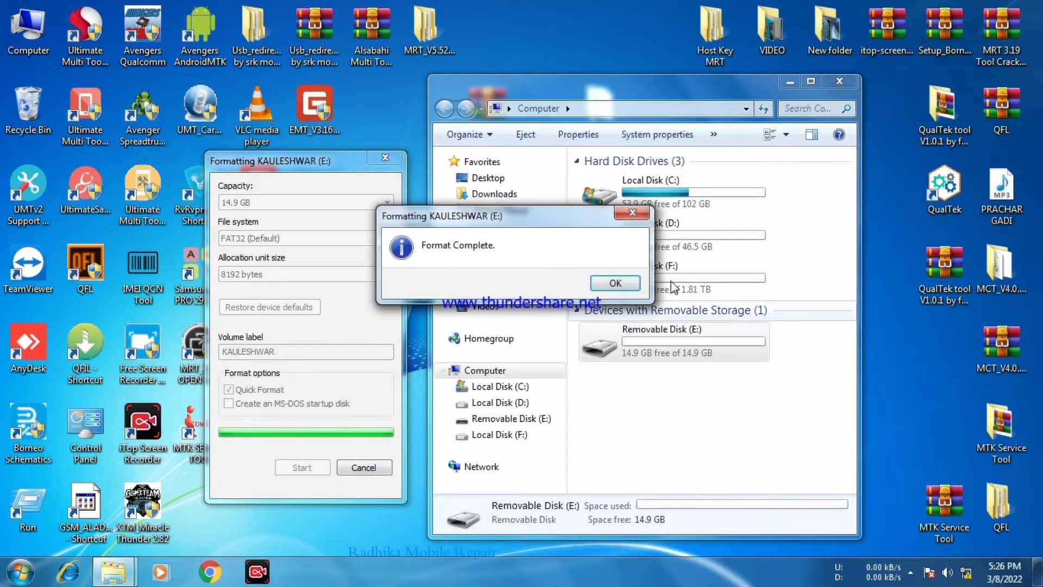
click(616, 283)
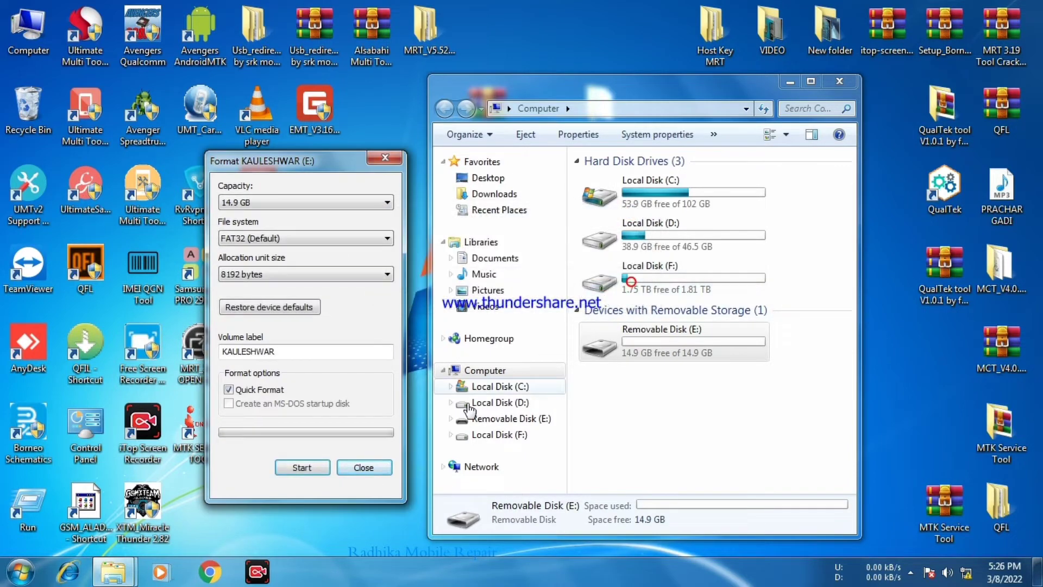
click(364, 467)
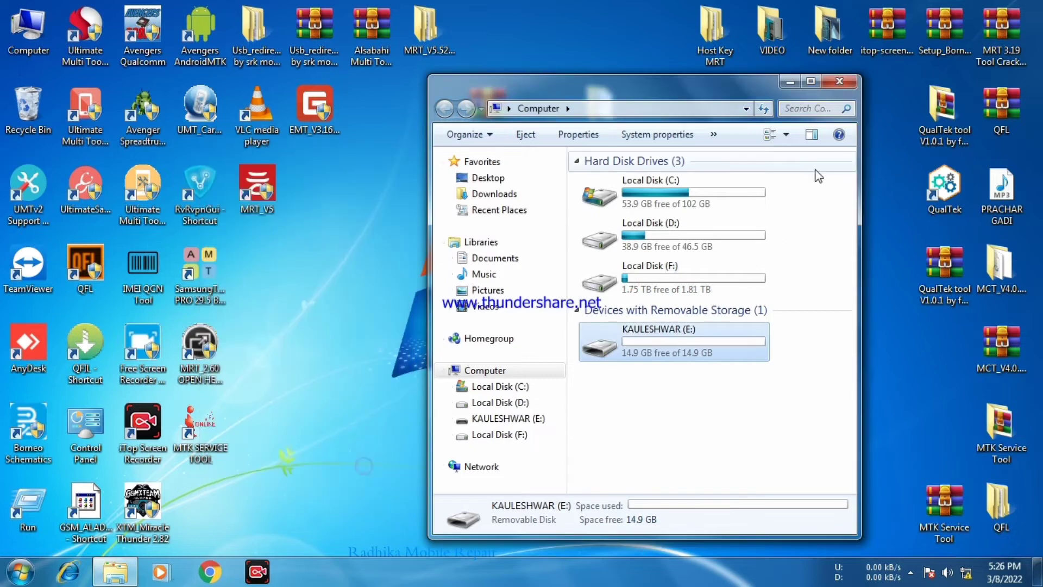
click(837, 82)
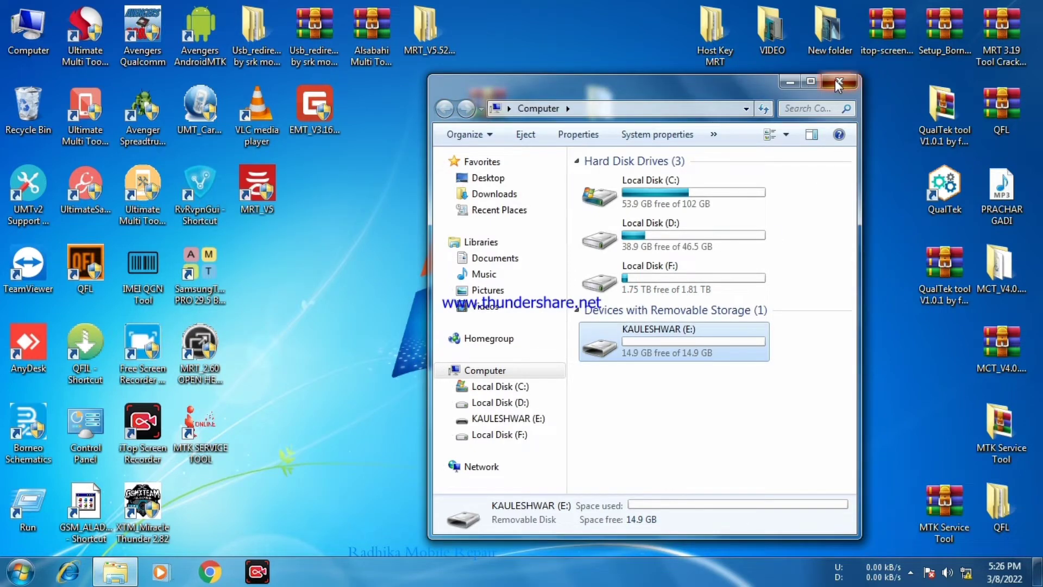
Open the rufus-3-17 folder on the desktop and run the rufus-3-17 application as administrator.
right_click(652, 243)
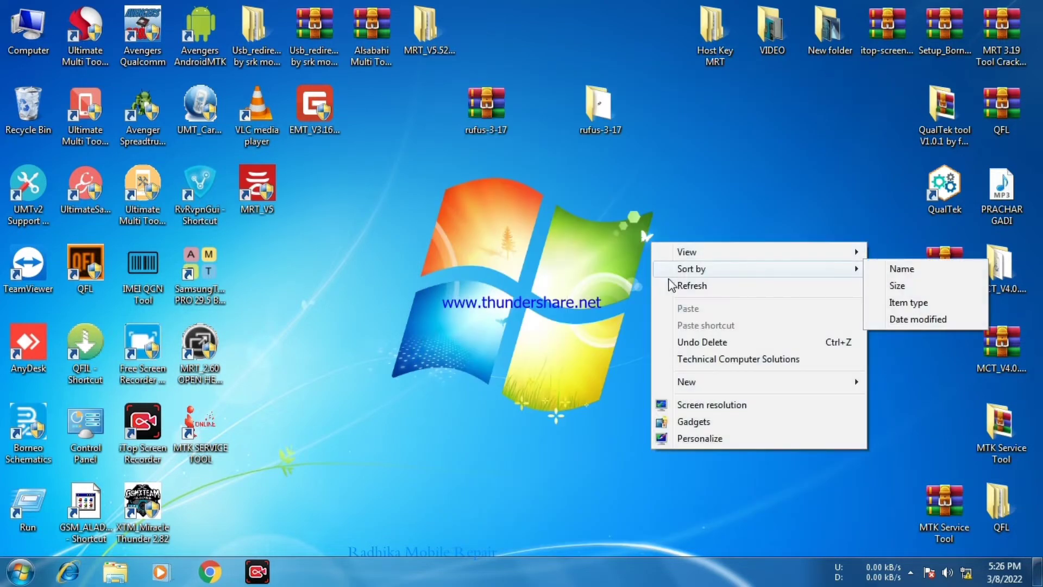
click(669, 279)
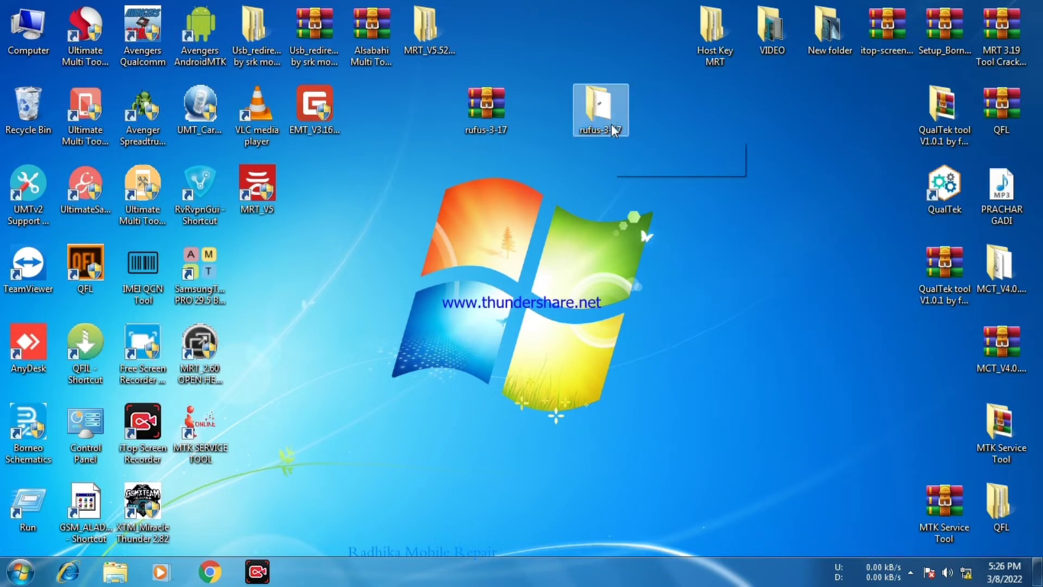
right_click(612, 124)
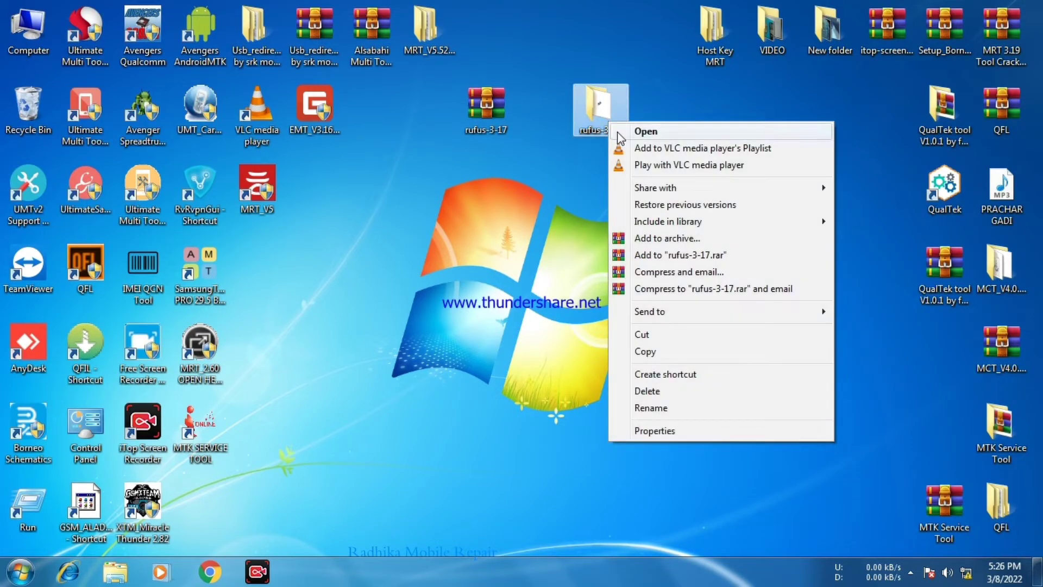
click(644, 134)
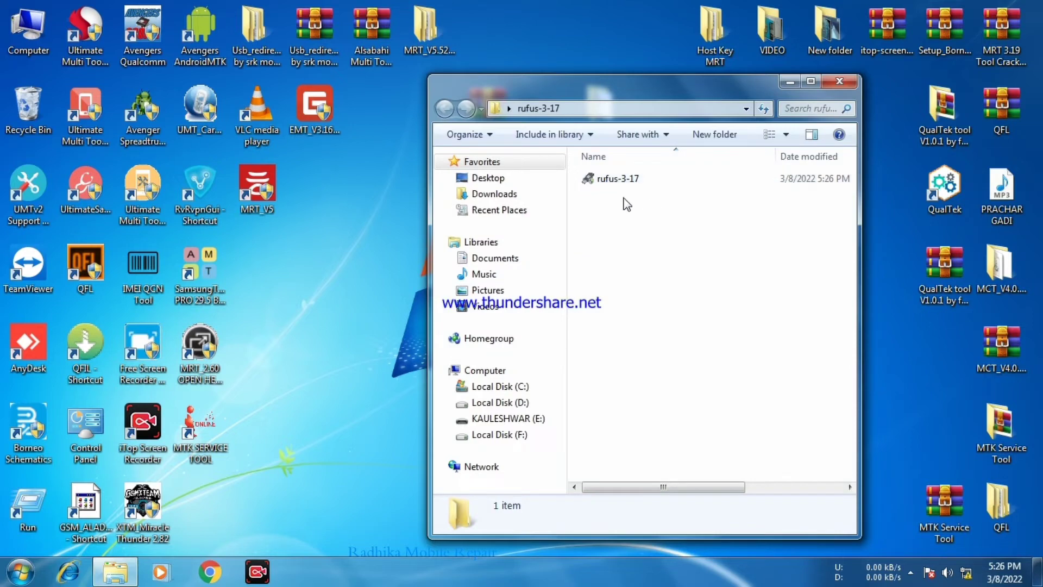
right_click(617, 183)
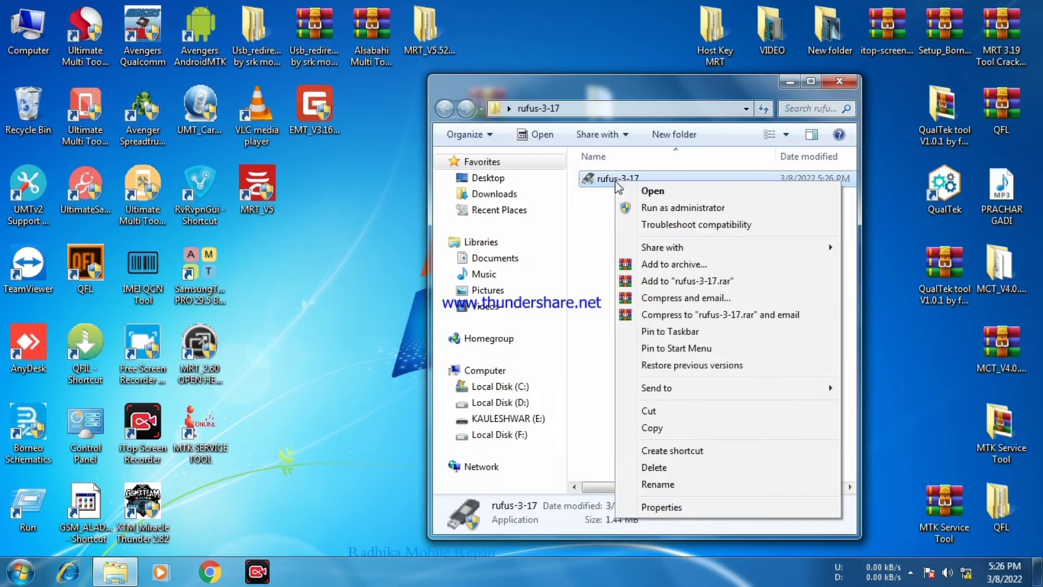
click(646, 208)
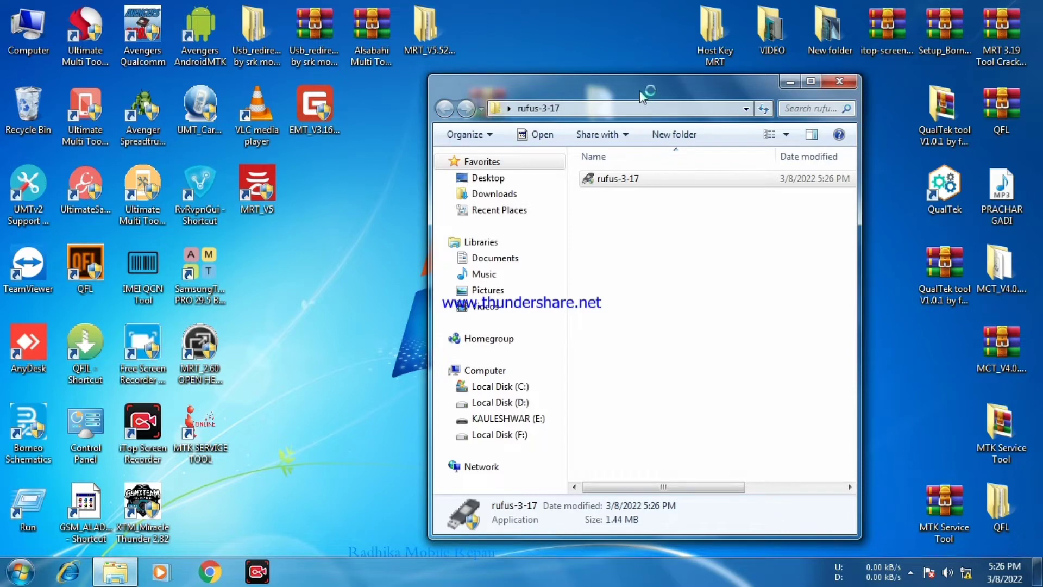
Move the rufus-3-17 folder window aside and close it, and reposition the Rufus window slightly lower.
drag(640, 90, 519, 94)
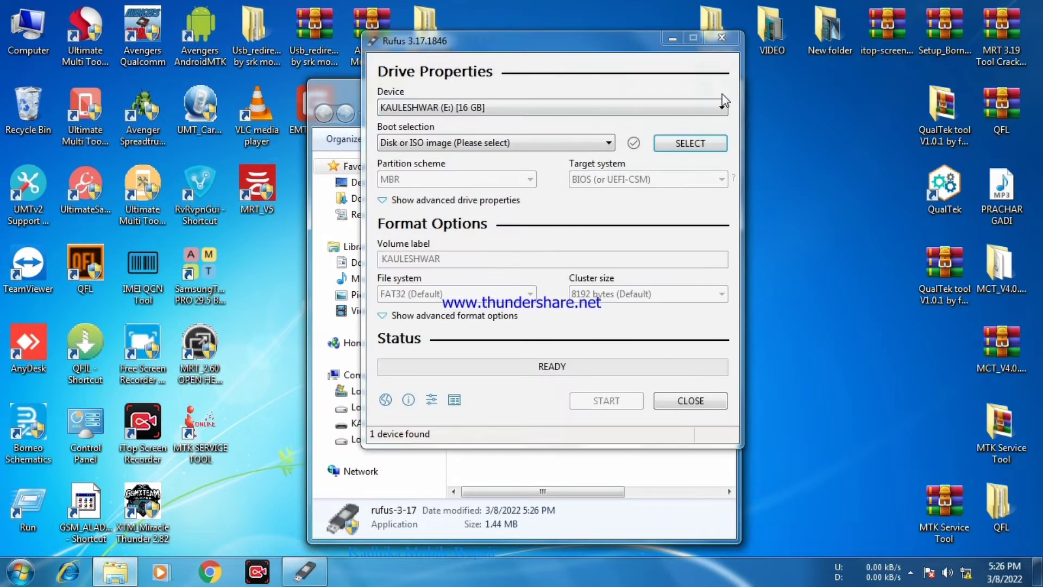
click(344, 90)
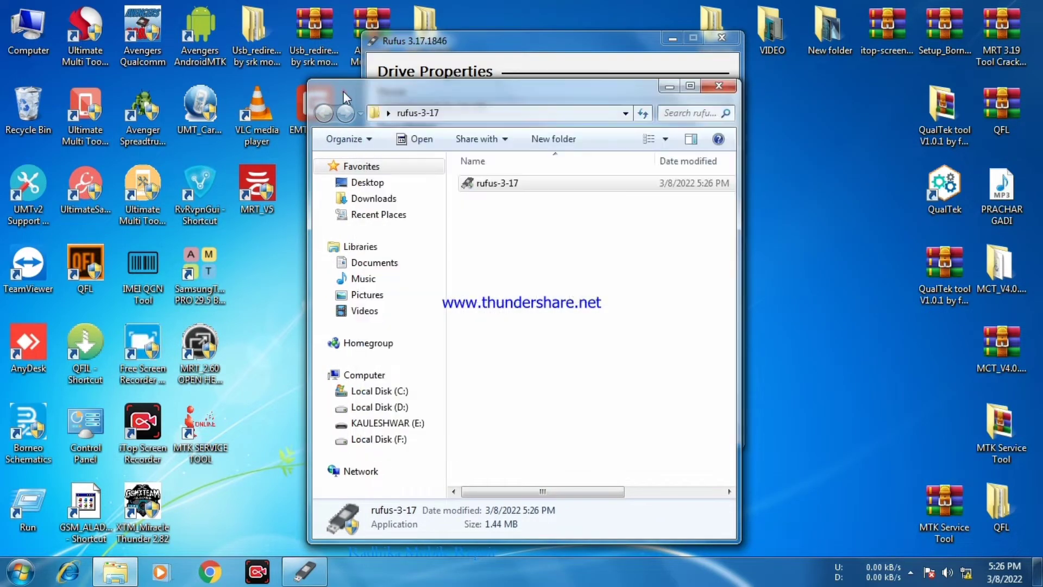
click(719, 86)
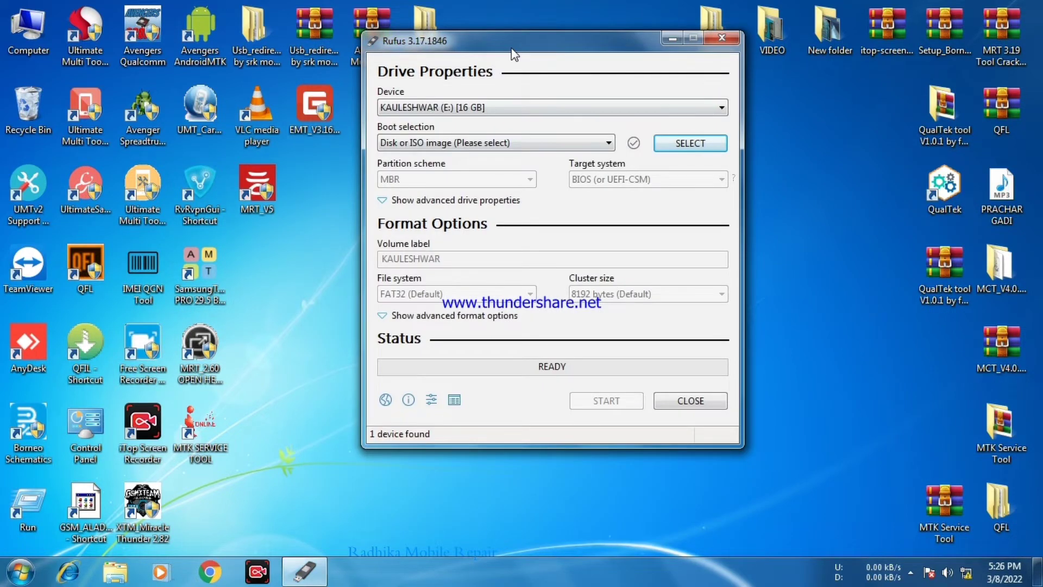
drag(516, 46, 518, 55)
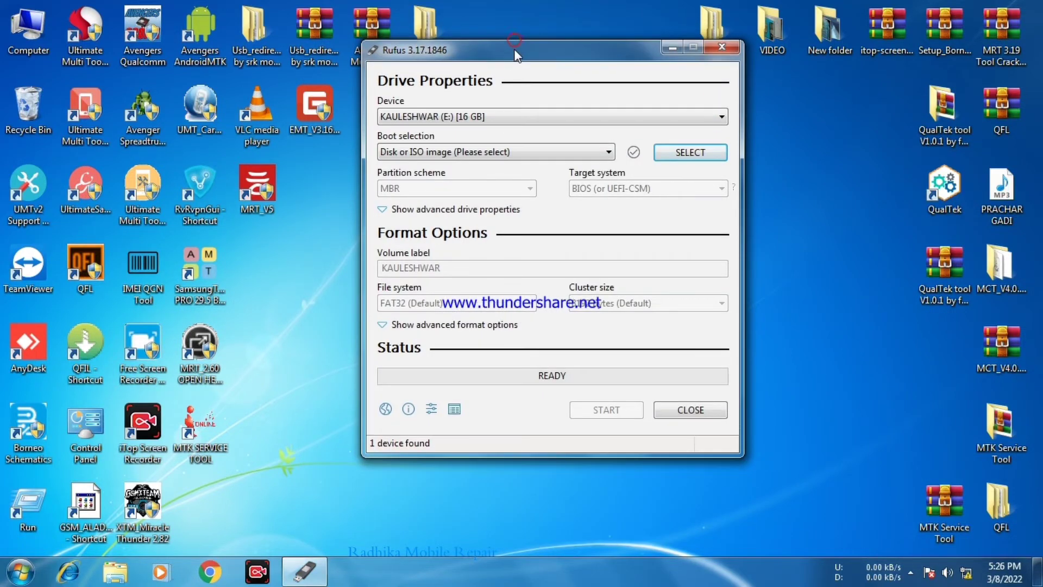
Choose the 16 GB drive E: as the device and browse for a boot image in DISK 2 > New folder on drive F:.
click(719, 120)
click(514, 133)
click(699, 155)
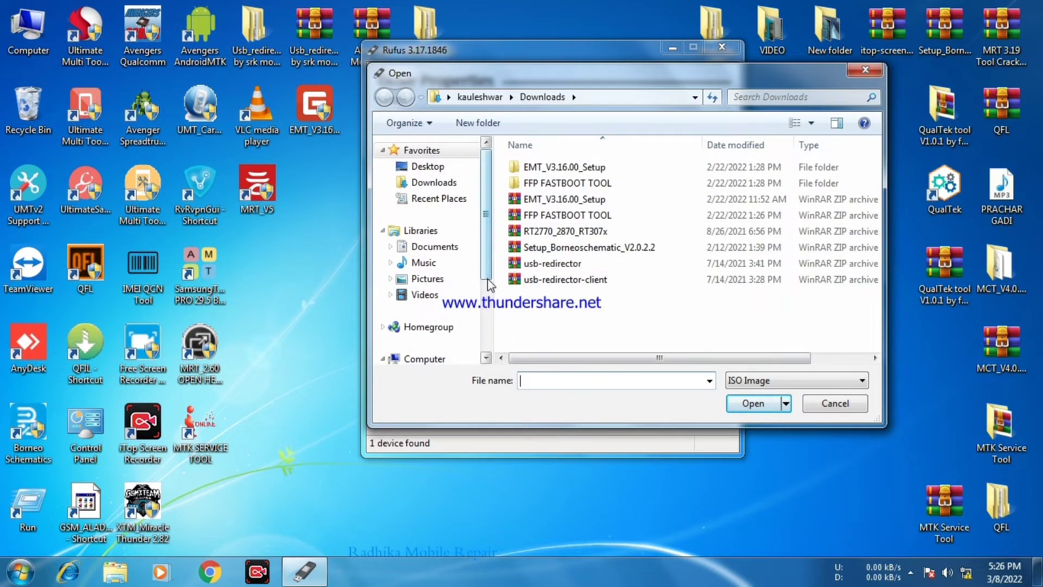
scroll(487, 326, down, 3)
click(440, 352)
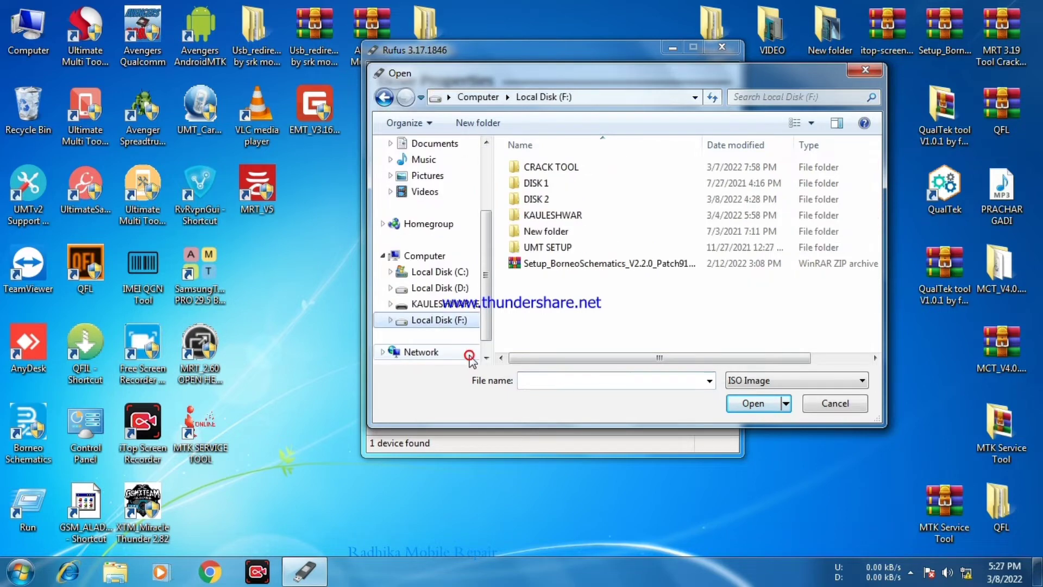
double_click(545, 199)
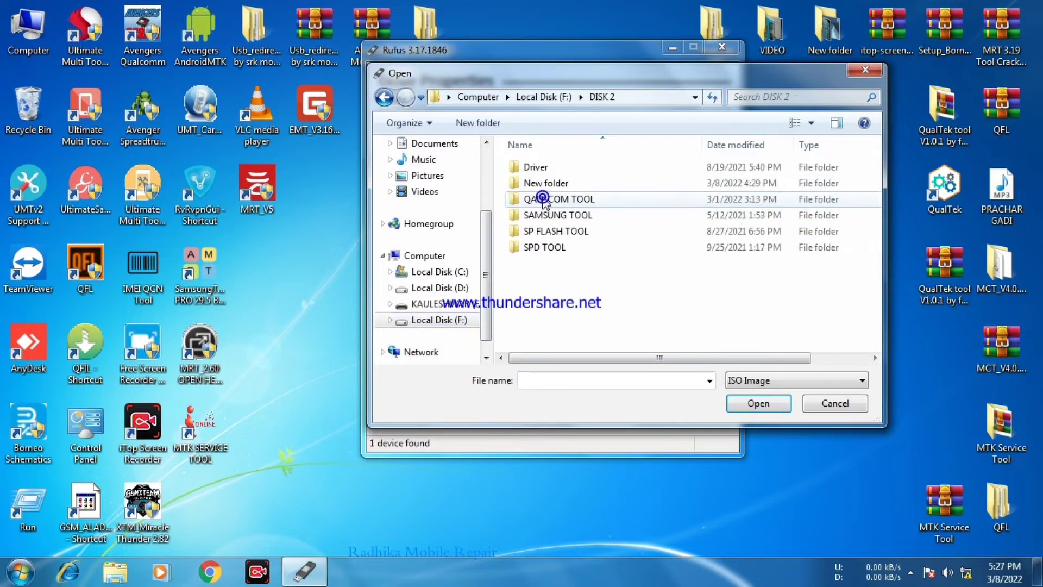
double_click(557, 185)
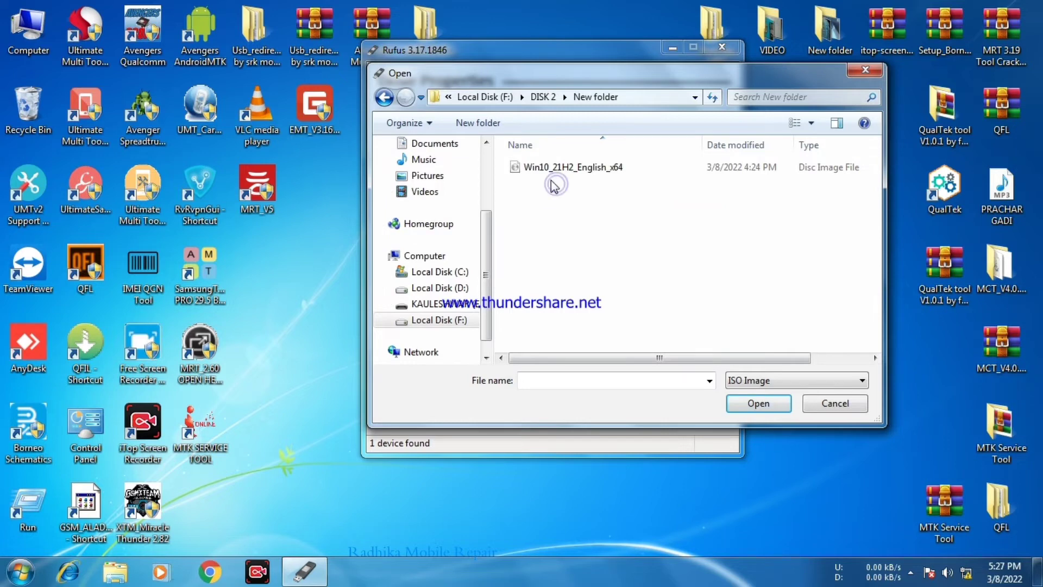
Set the file filter to All files and load Win10_21H2_English_x64 as the boot image.
click(588, 169)
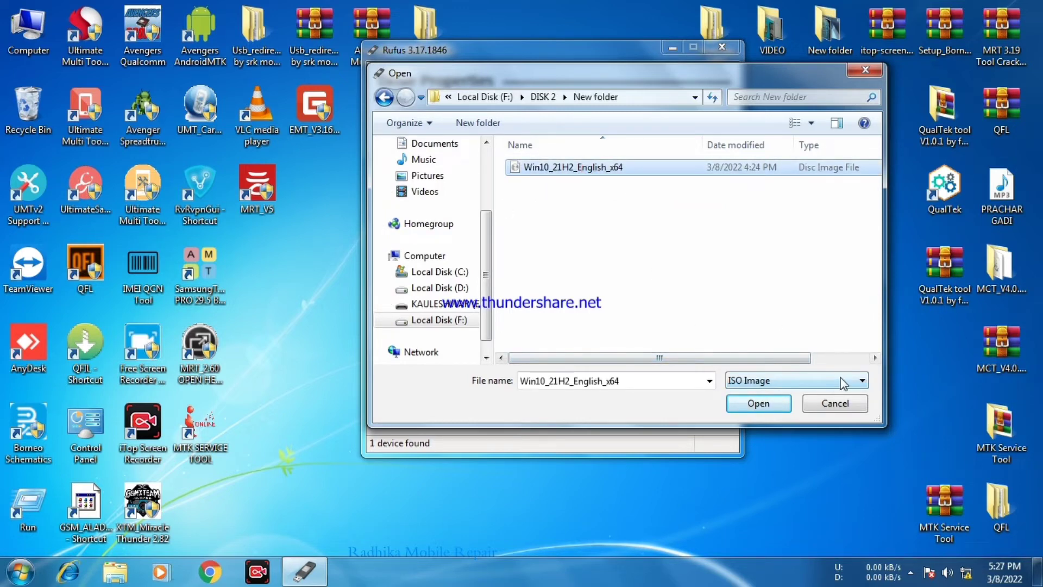
click(858, 380)
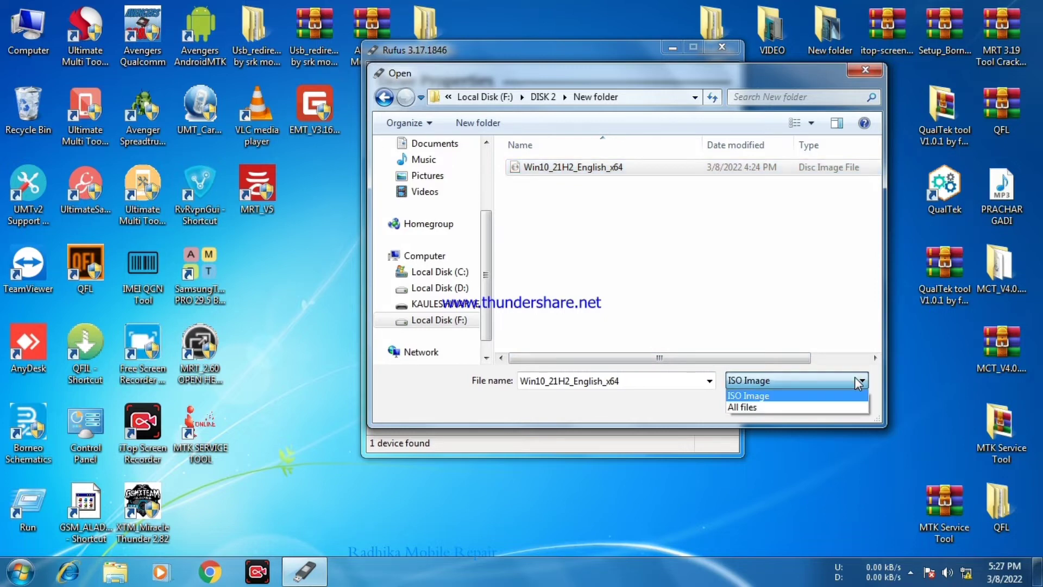
click(822, 407)
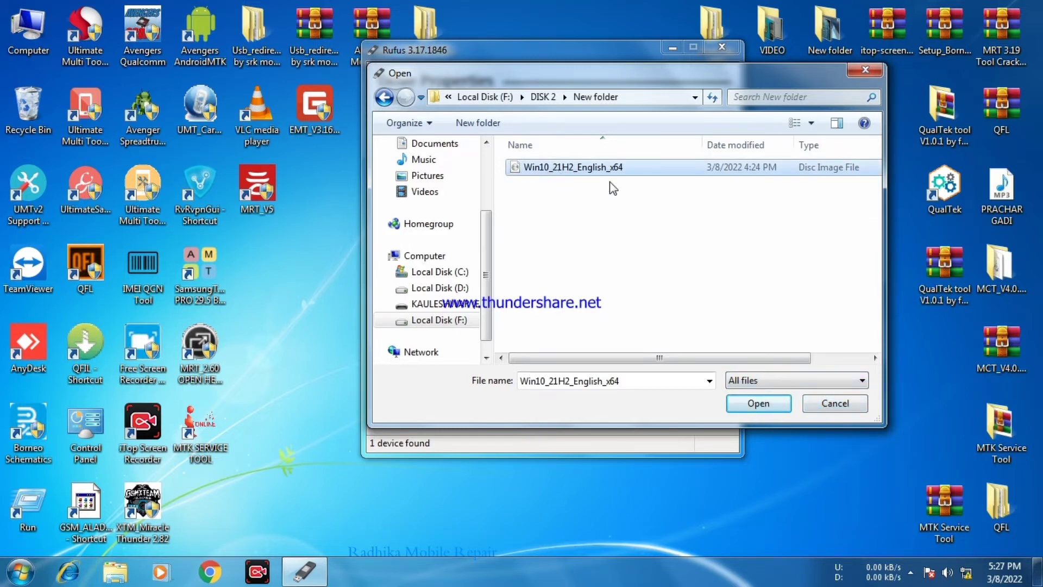
click(565, 169)
click(750, 404)
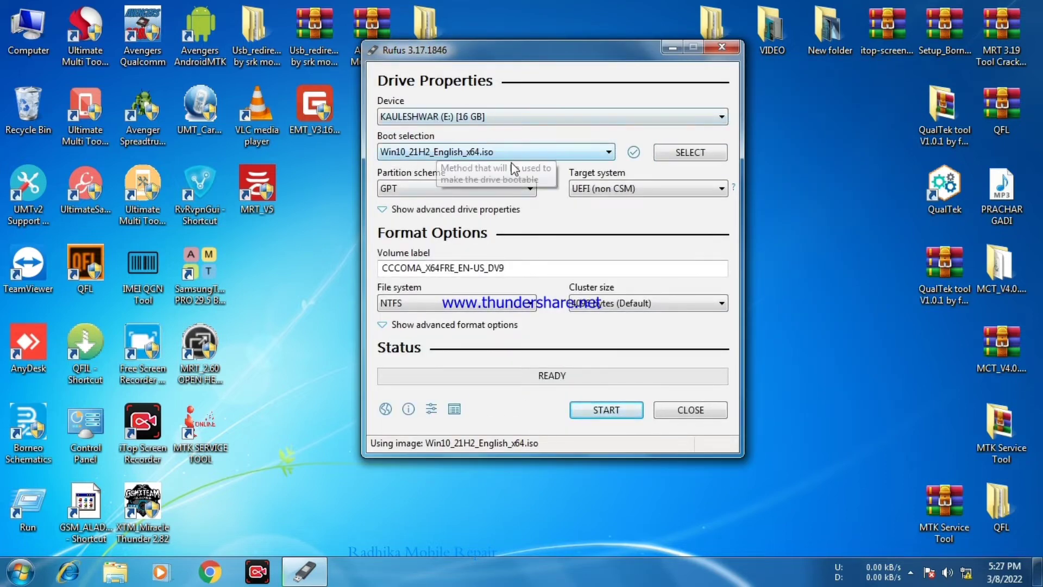
Select GPT as the partition scheme and NTFS as the file system for the USB drive.
click(522, 190)
click(487, 219)
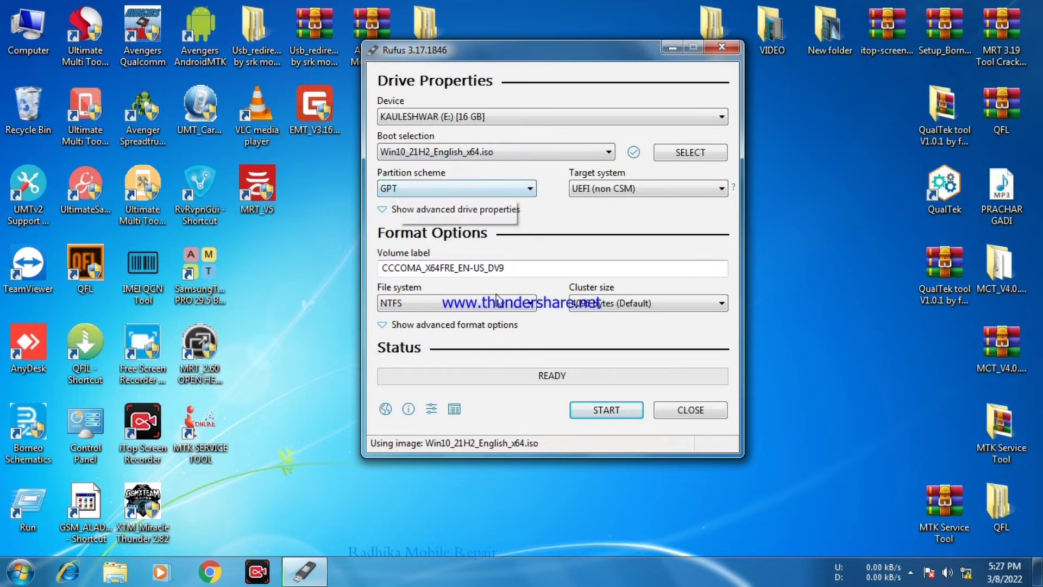
click(533, 306)
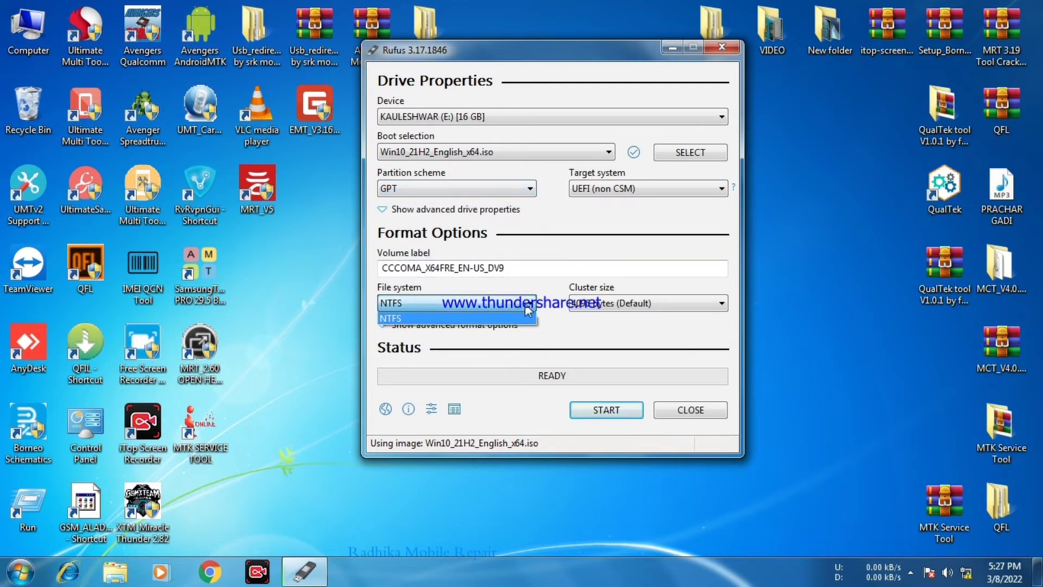
click(519, 320)
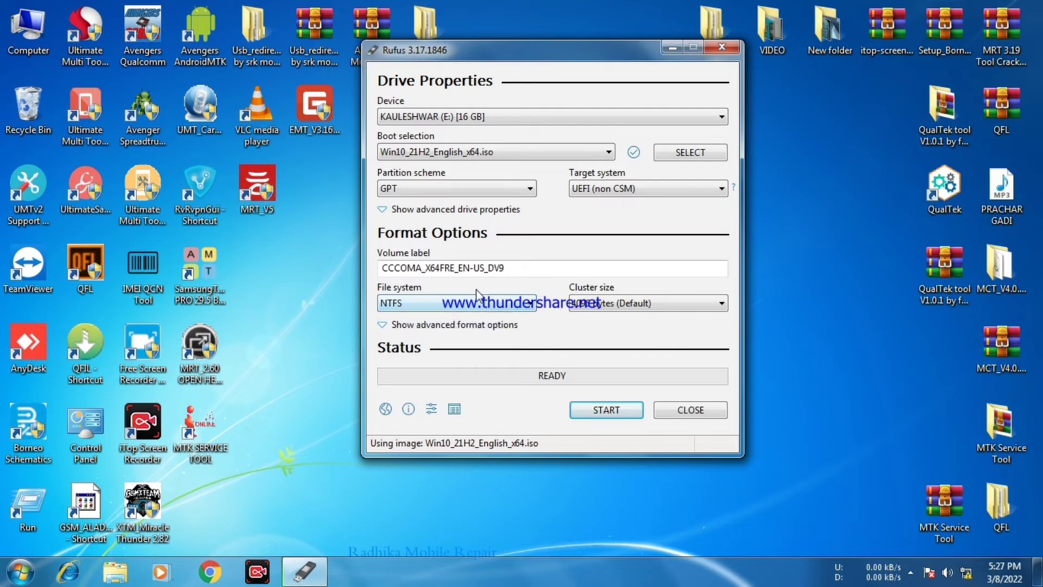
Write the Windows 10 image to drive E:, accepting the destruction of its data, and close Rufus when it finishes.
click(609, 411)
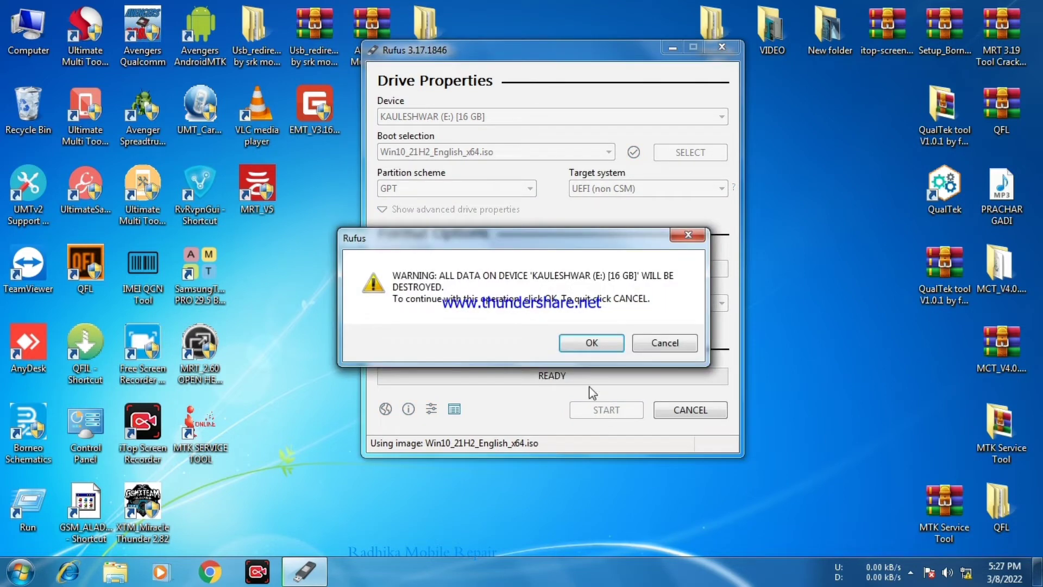
click(595, 349)
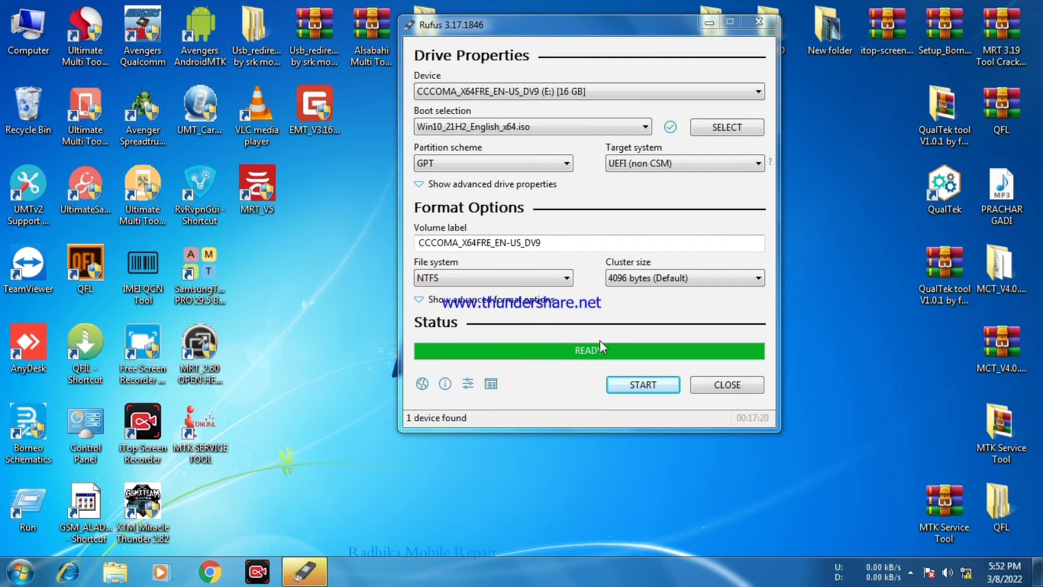
click(737, 386)
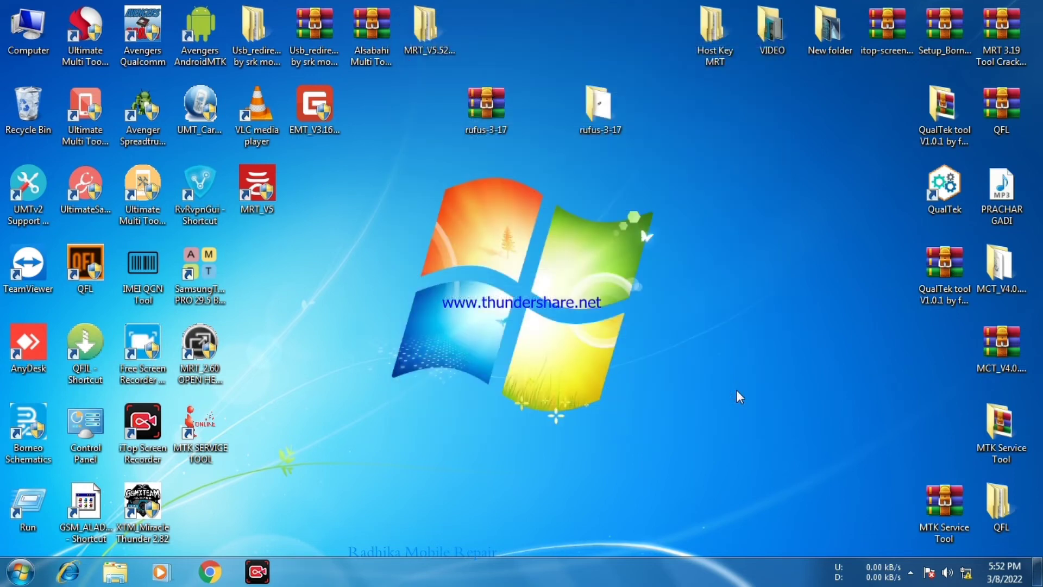
right_click(732, 226)
click(754, 270)
right_click(752, 251)
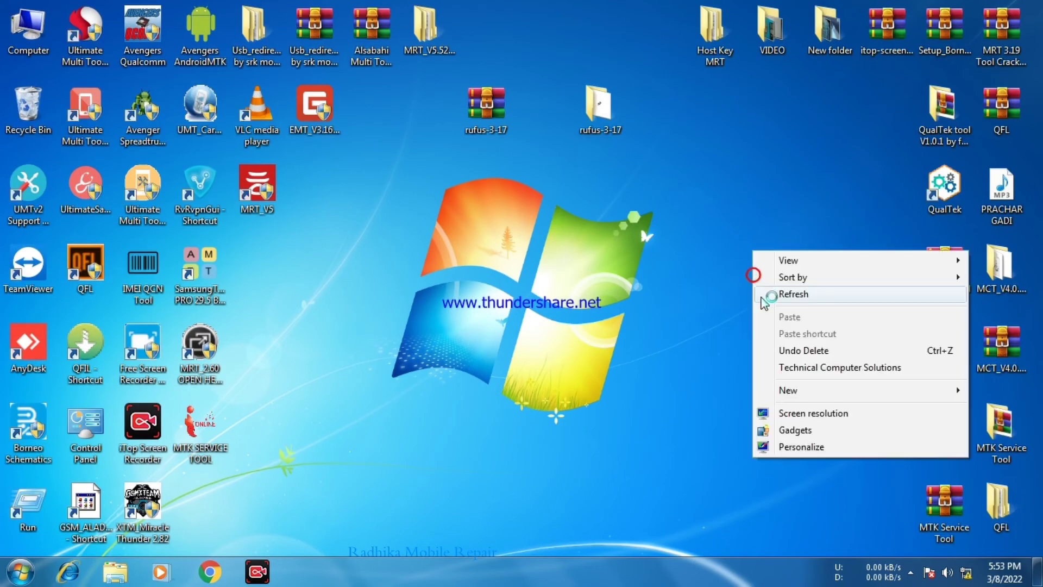
click(759, 293)
right_click(762, 268)
click(783, 312)
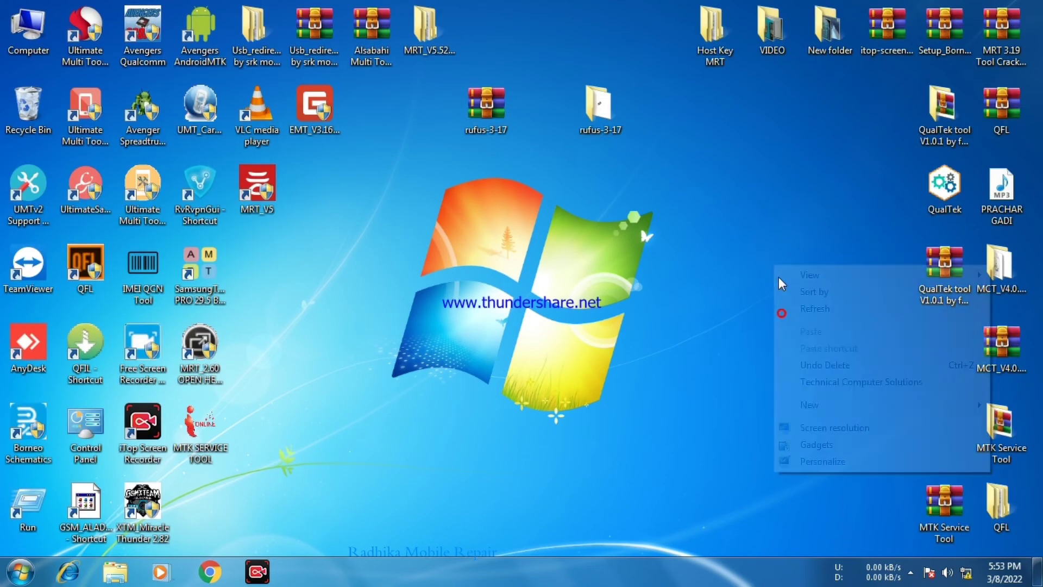
right_click(773, 265)
click(788, 307)
right_click(784, 246)
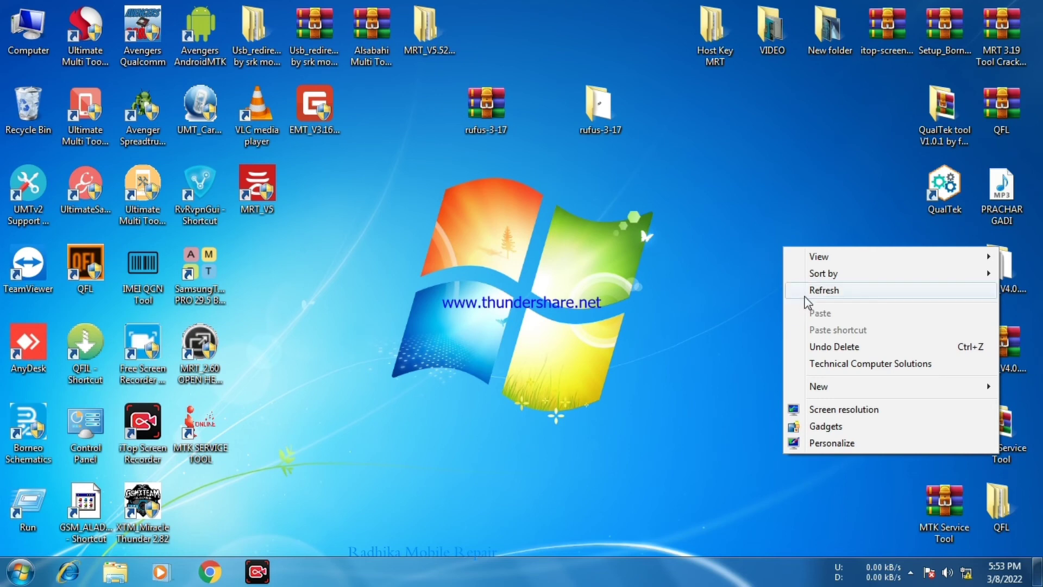
click(804, 295)
right_click(801, 252)
click(821, 296)
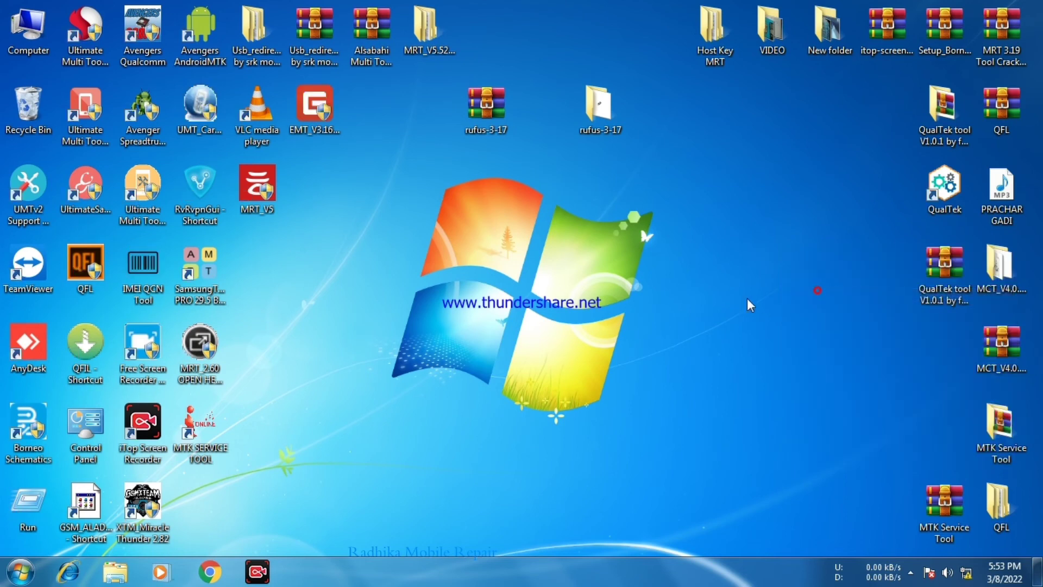
right_click(822, 176)
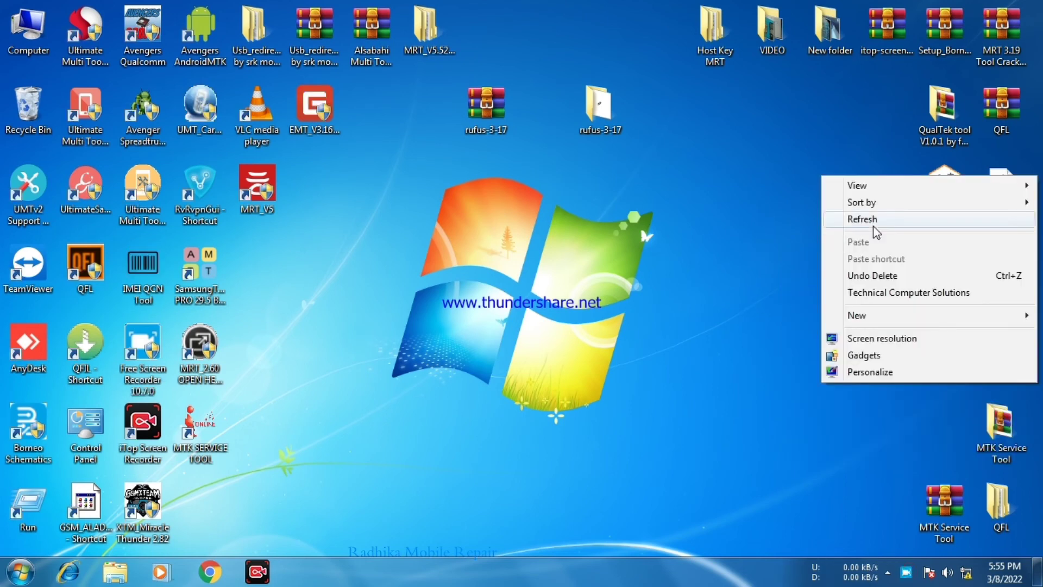
click(874, 228)
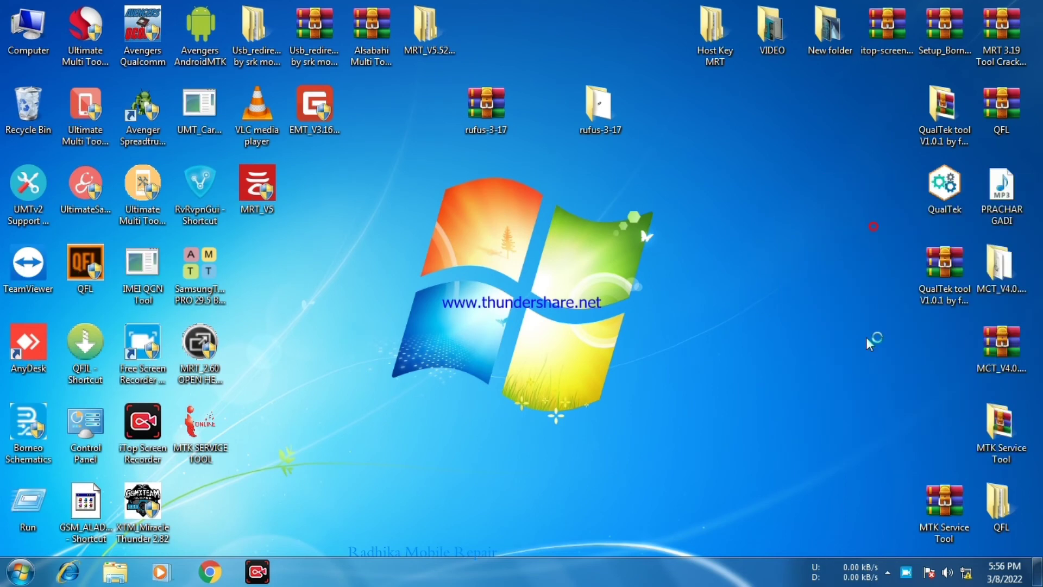
right_click(738, 242)
click(753, 281)
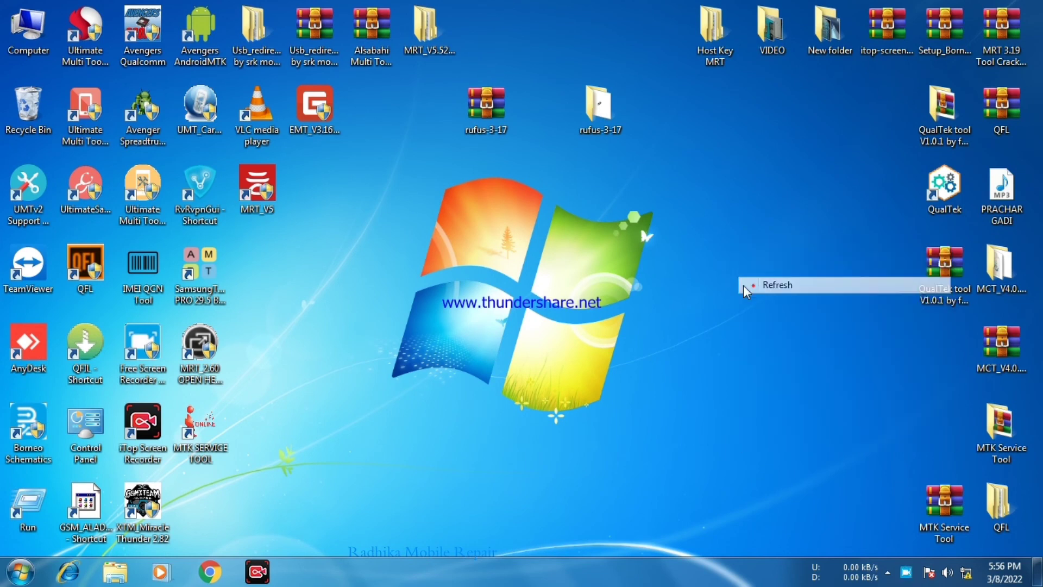
Open the Computer window, move it up on the desktop and check the removable drive E:.
double_click(18, 36)
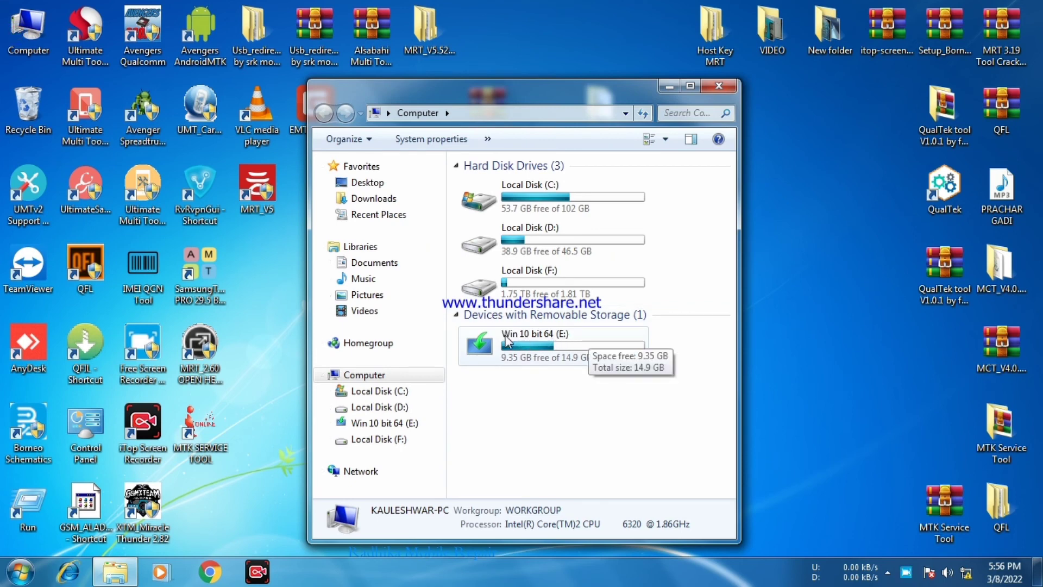
drag(574, 86, 579, 52)
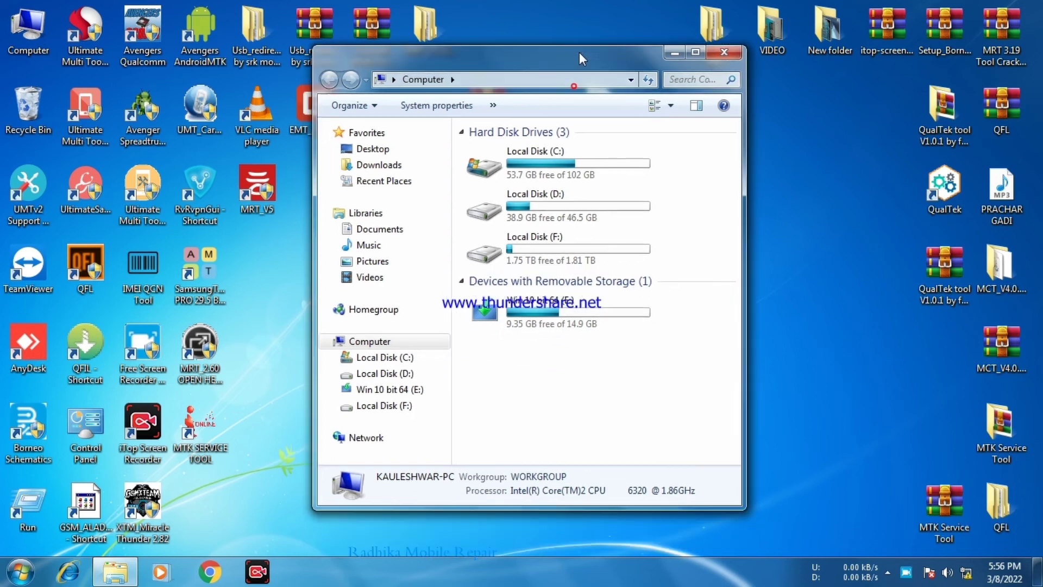
right_click(595, 303)
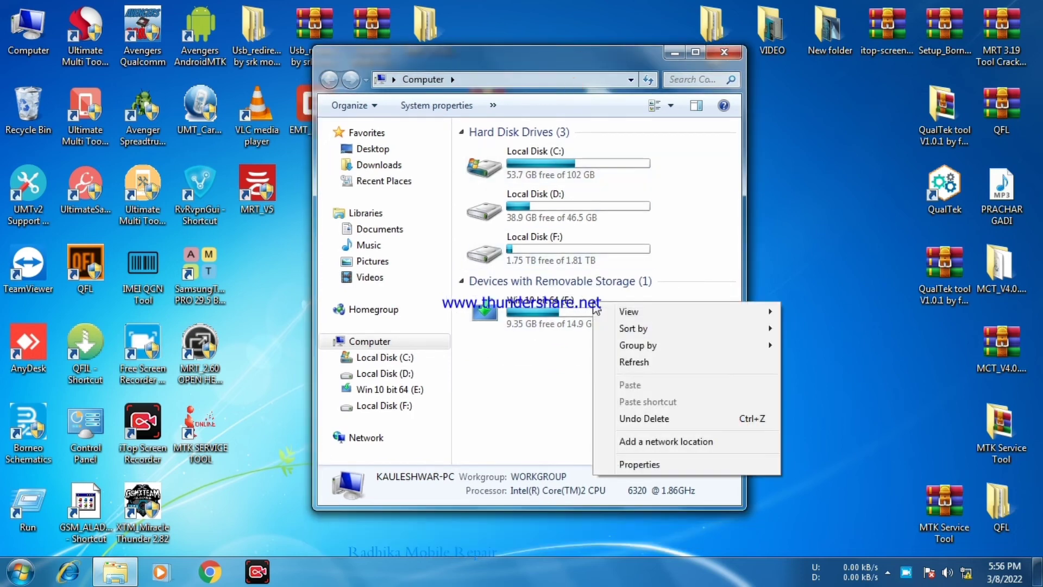
click(722, 254)
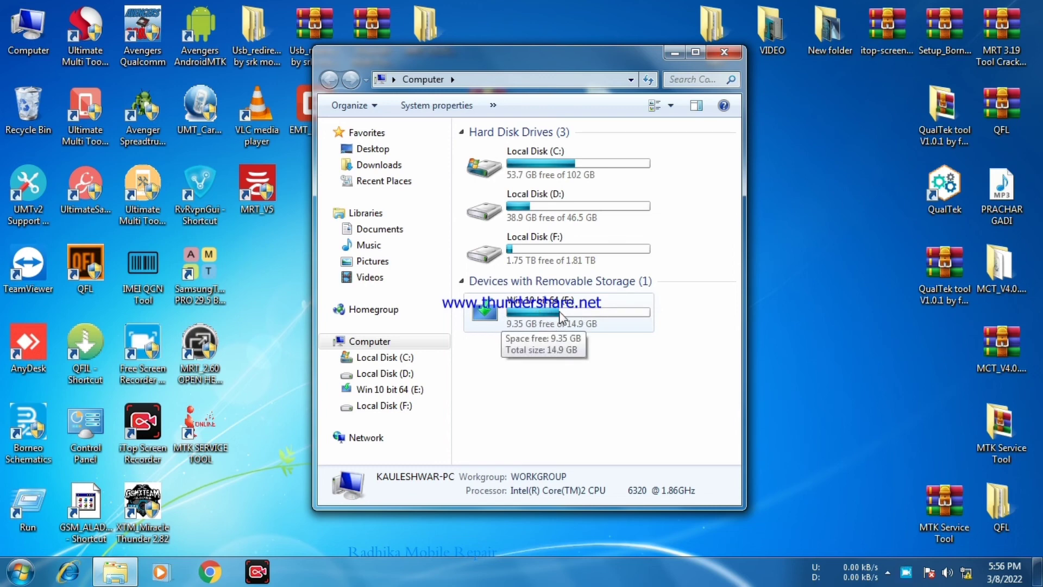
right_click(782, 236)
click(805, 279)
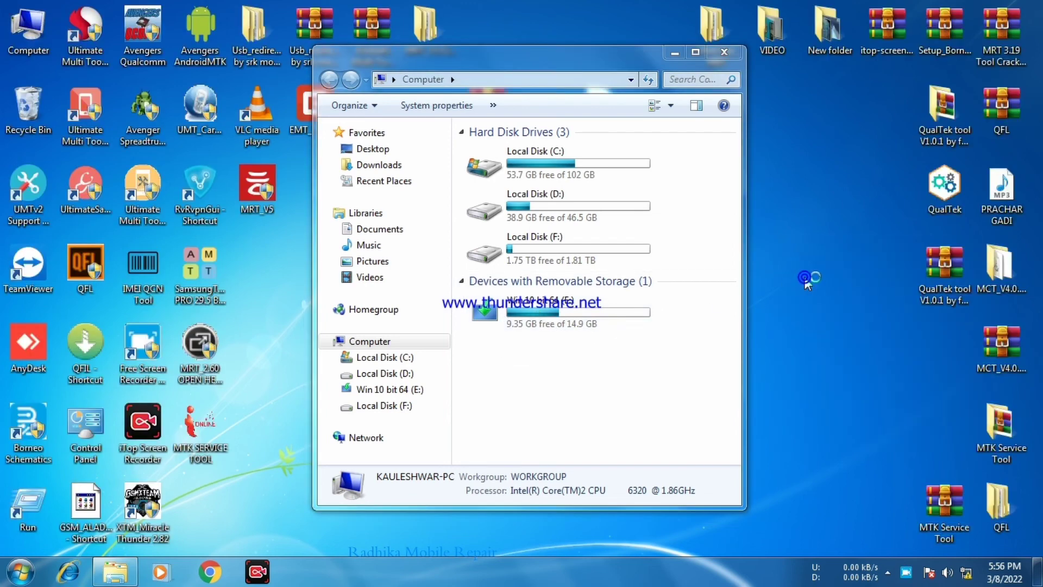
click(610, 53)
right_click(797, 168)
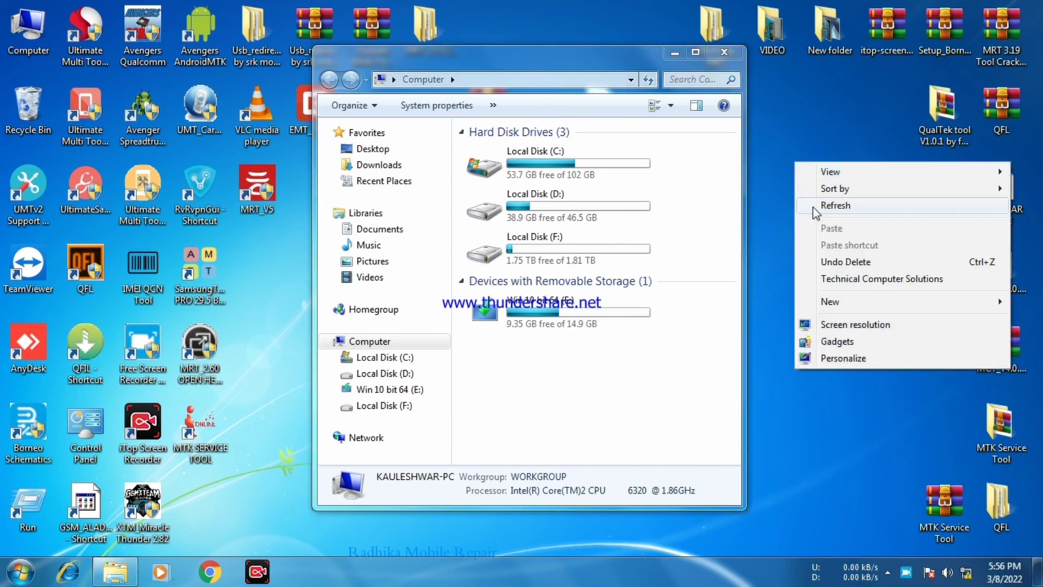
click(812, 206)
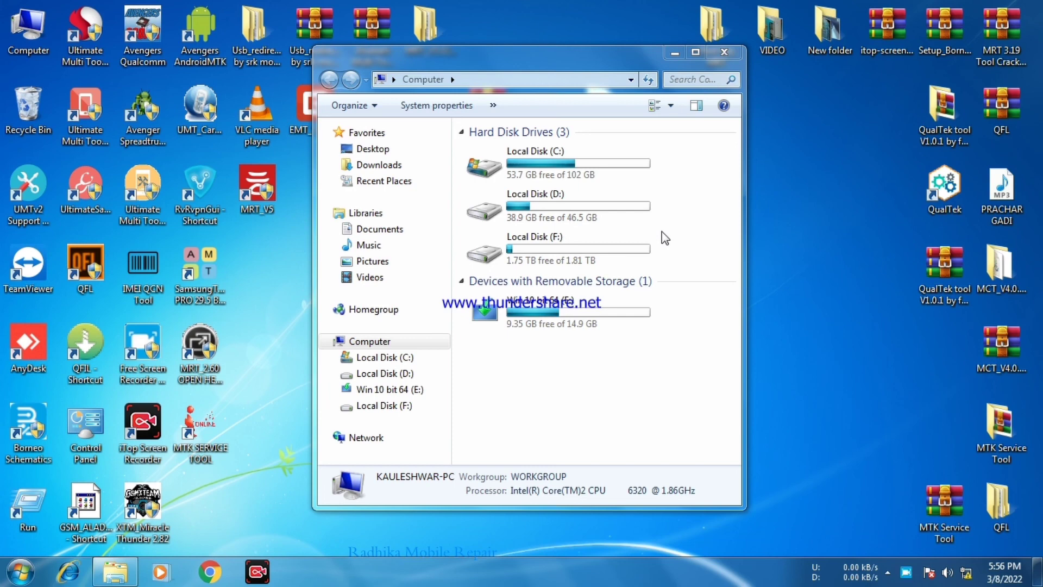
right_click(778, 207)
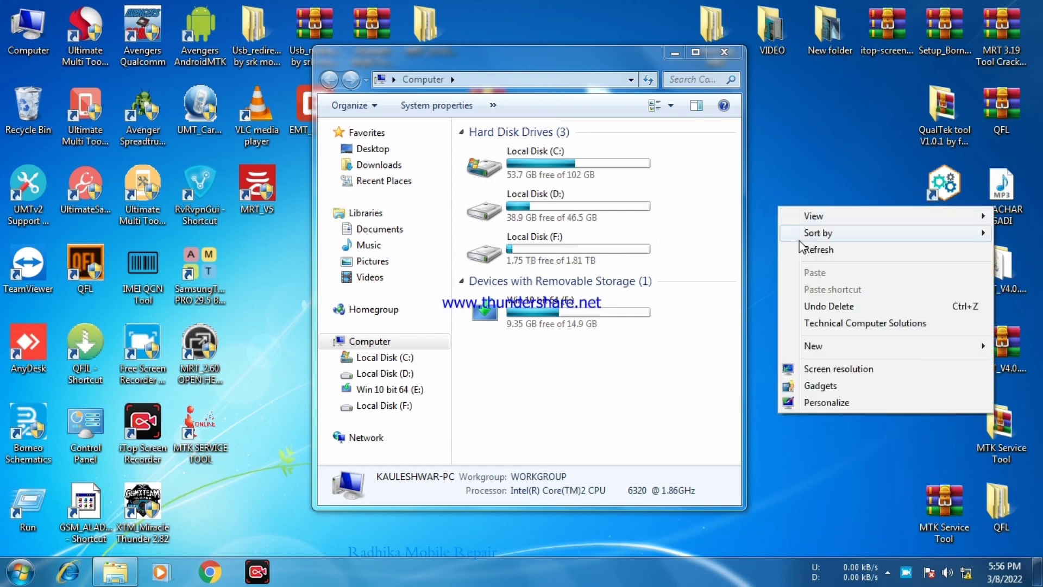
click(801, 243)
right_click(798, 236)
click(820, 278)
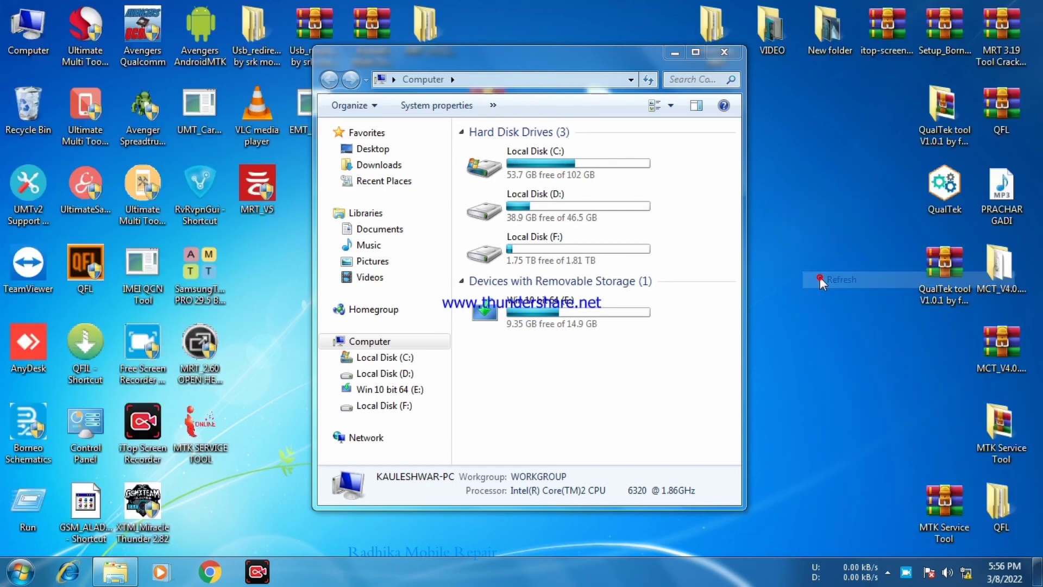